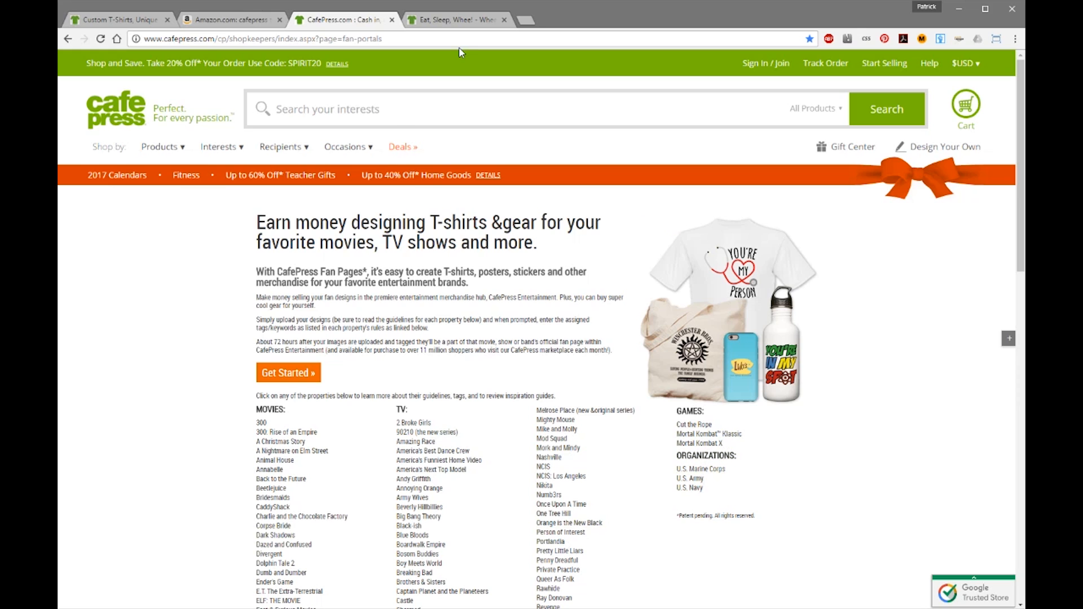
Move from the Eat Sleep Whee shop and CafePress home tabs to the Terms and Policies tab.
click(457, 21)
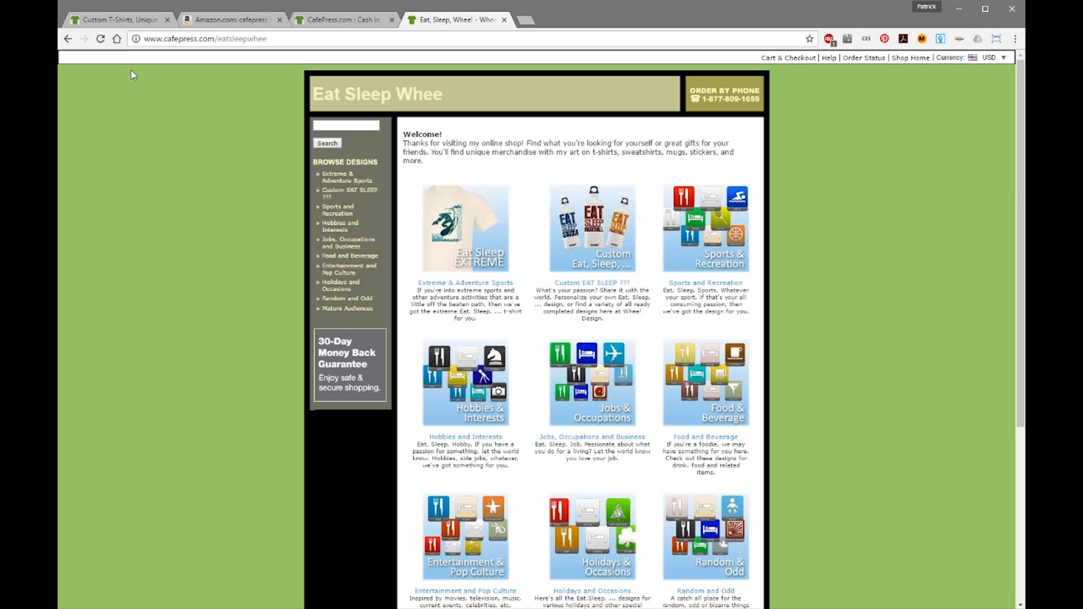
click(113, 21)
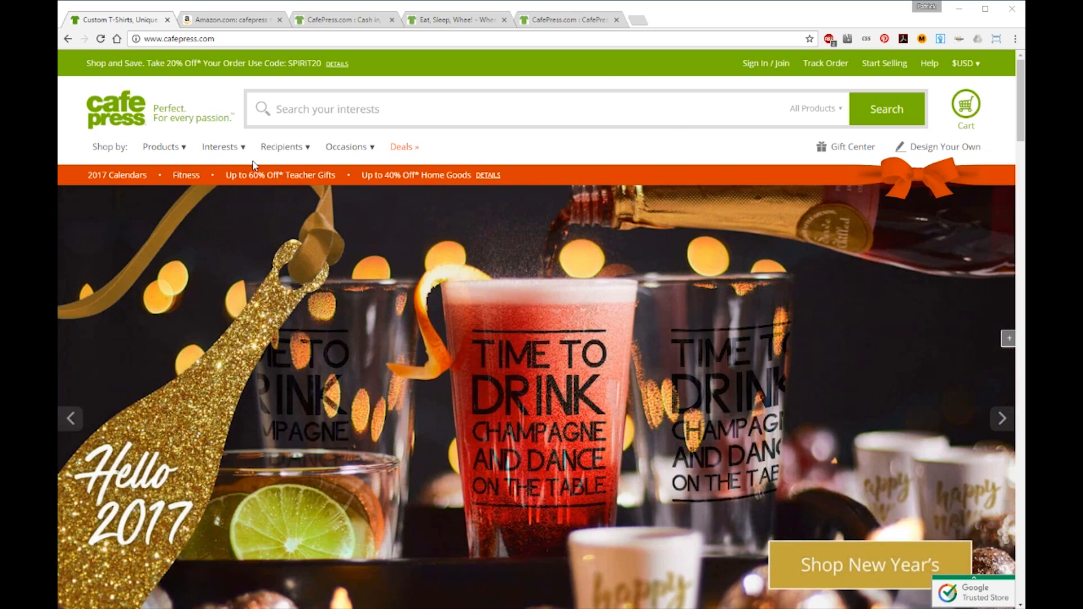
click(567, 20)
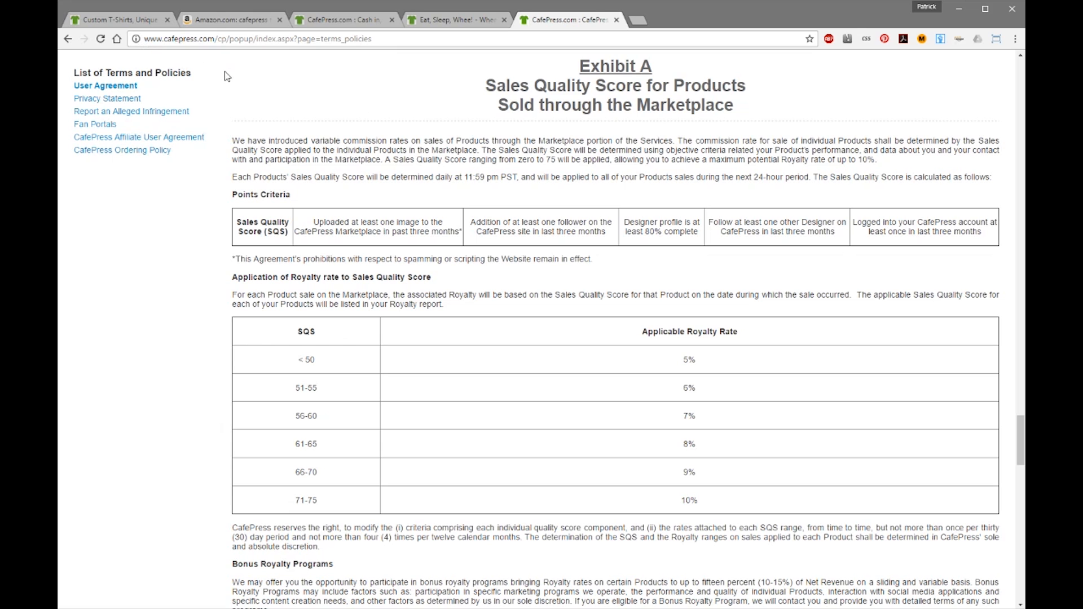
Sign in to the CafePress seller account with its email and password, then open the account menu.
click(120, 20)
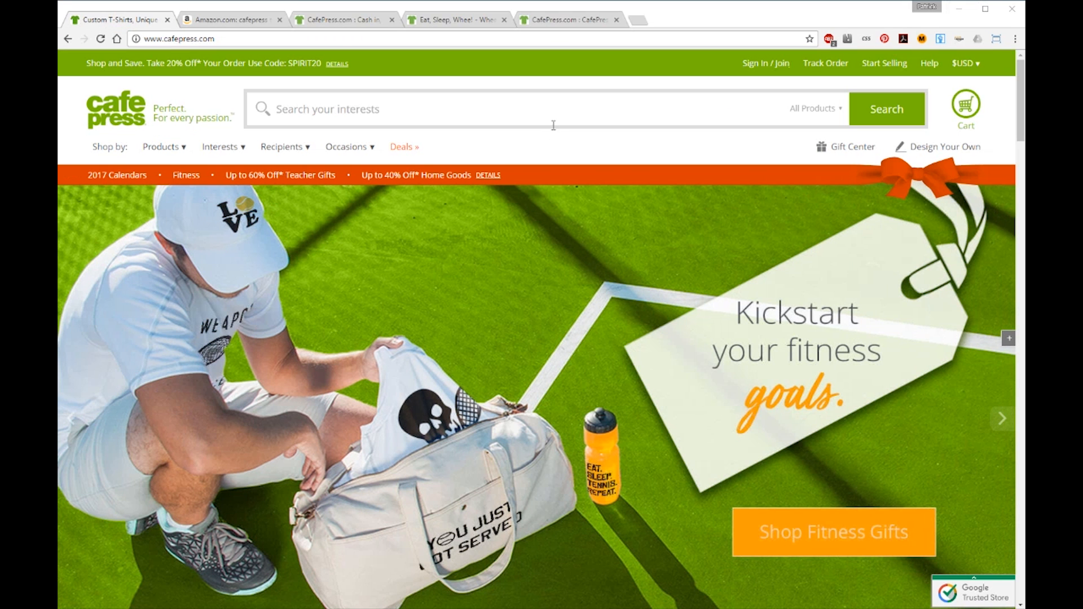
click(761, 64)
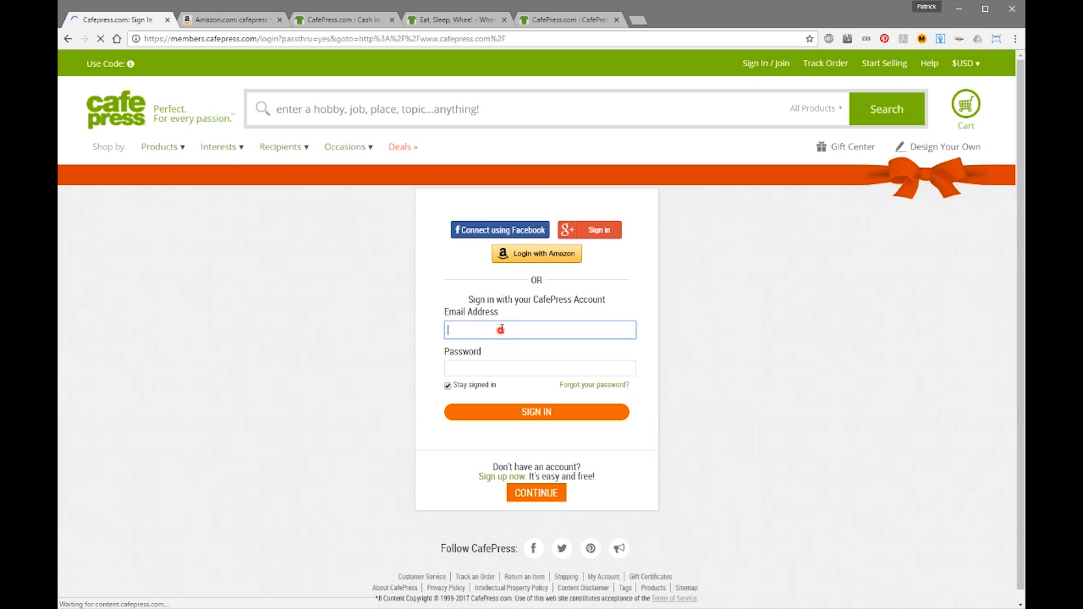
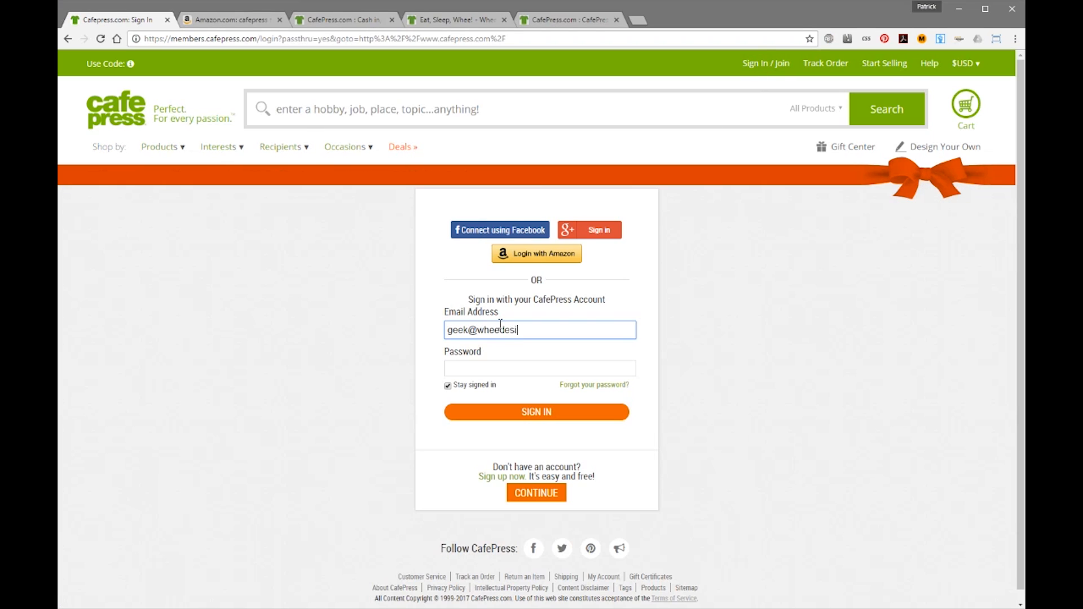
key(Tab)
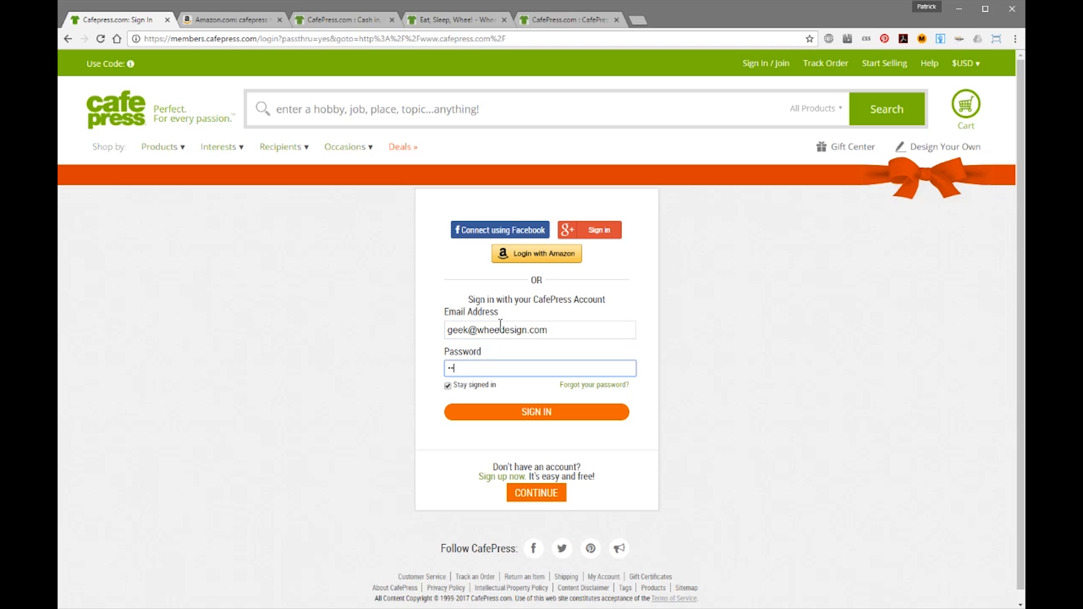
key(Return)
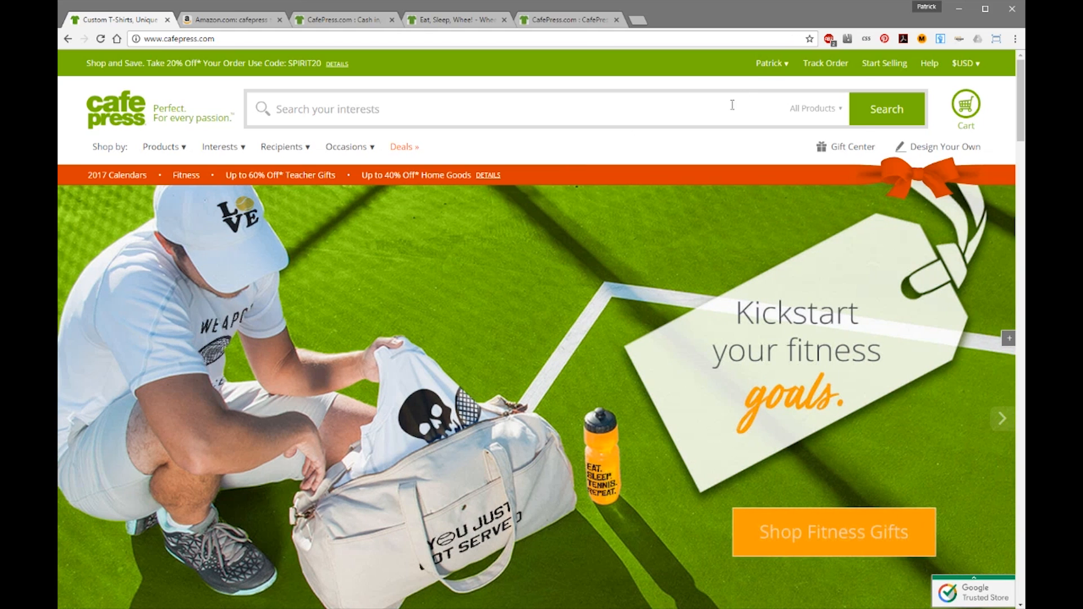
click(770, 63)
click(785, 189)
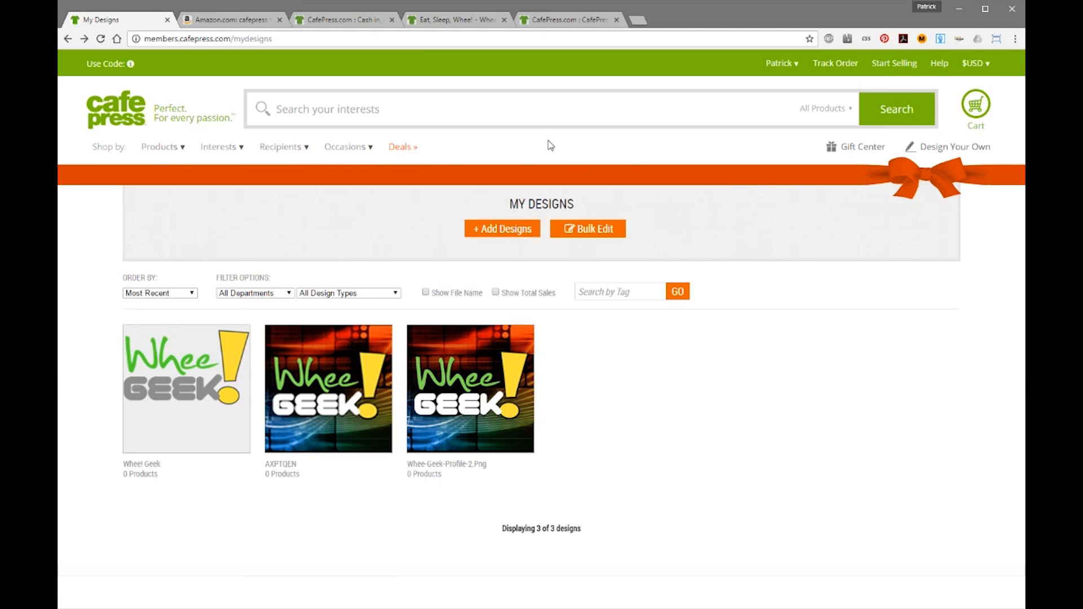
click(117, 115)
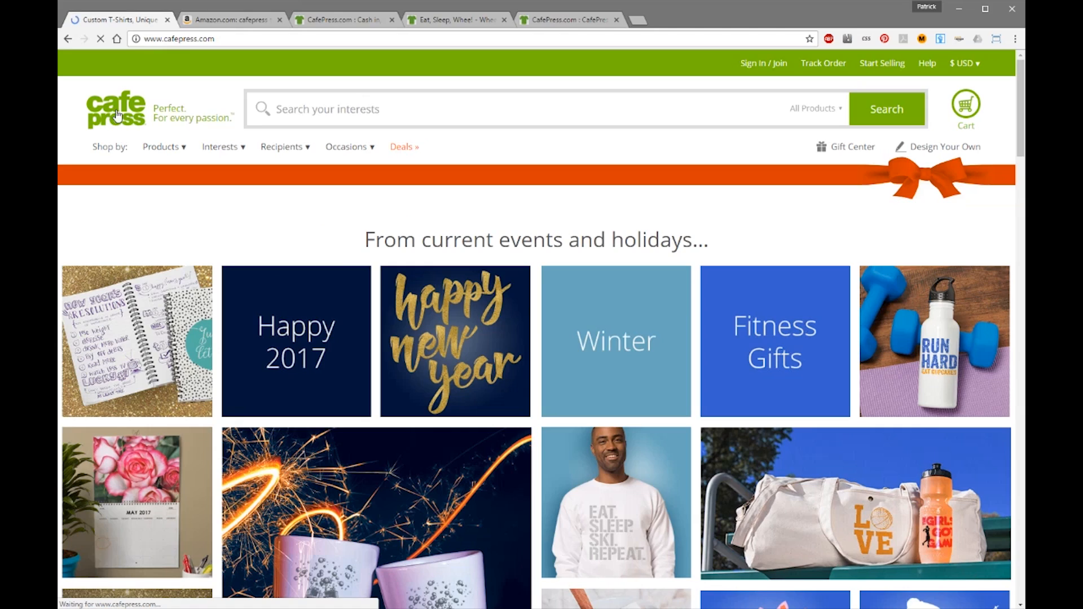
mouse_move(1019, 90)
mouse_down()
mouse_move(1020, 209)
mouse_move(1020, 88)
mouse_up()
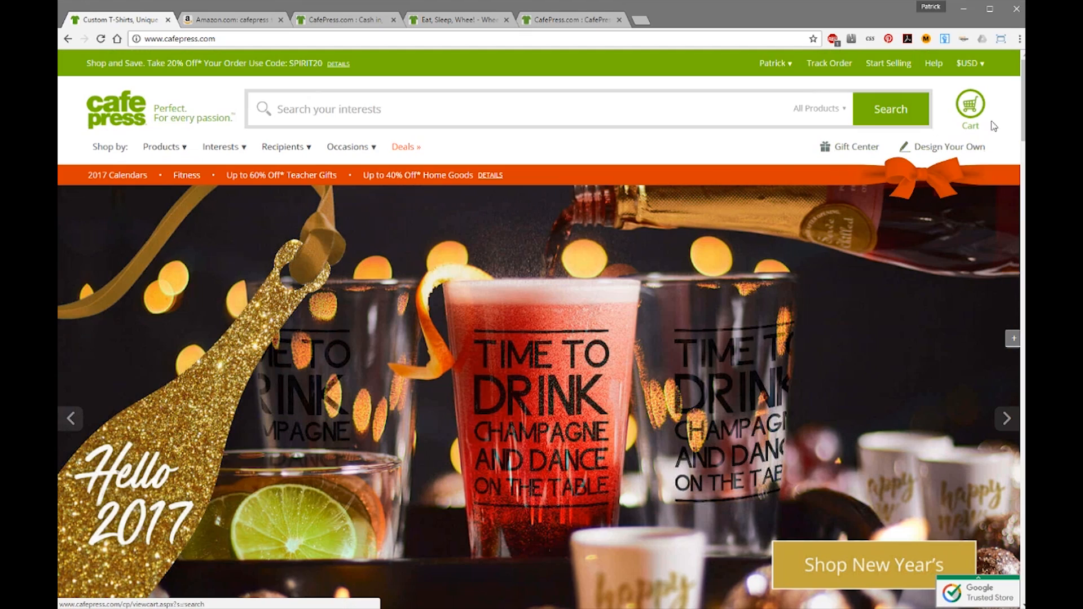
Open the Amazing Spider-man T-shirt product page from the Marvel brand collection.
scroll(964, 132, down, 10)
scroll(314, 299, down, 10)
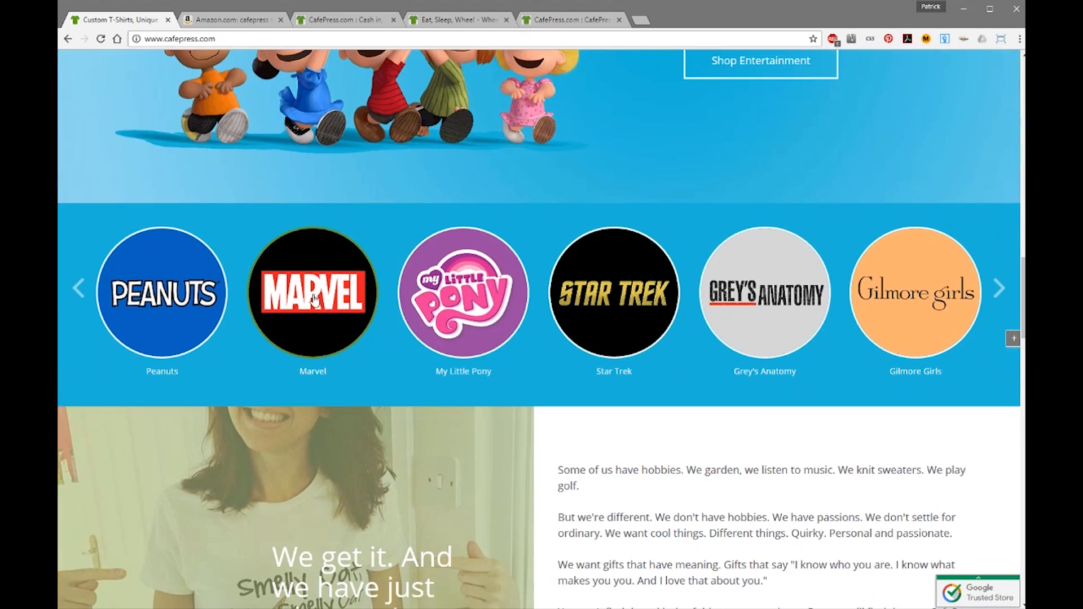
click(310, 303)
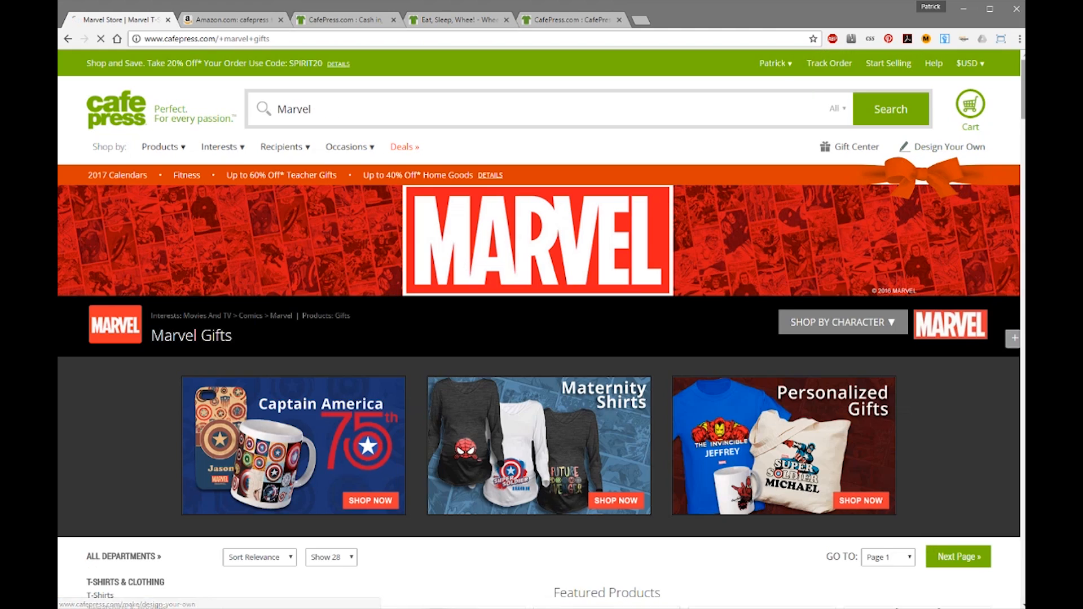
scroll(603, 215, down, 15)
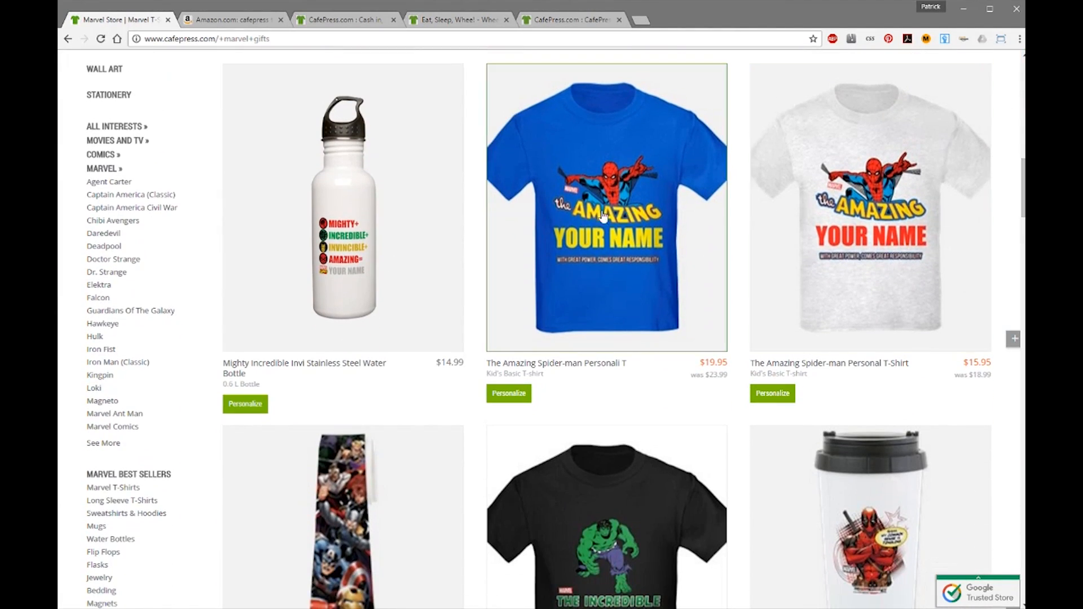
click(601, 233)
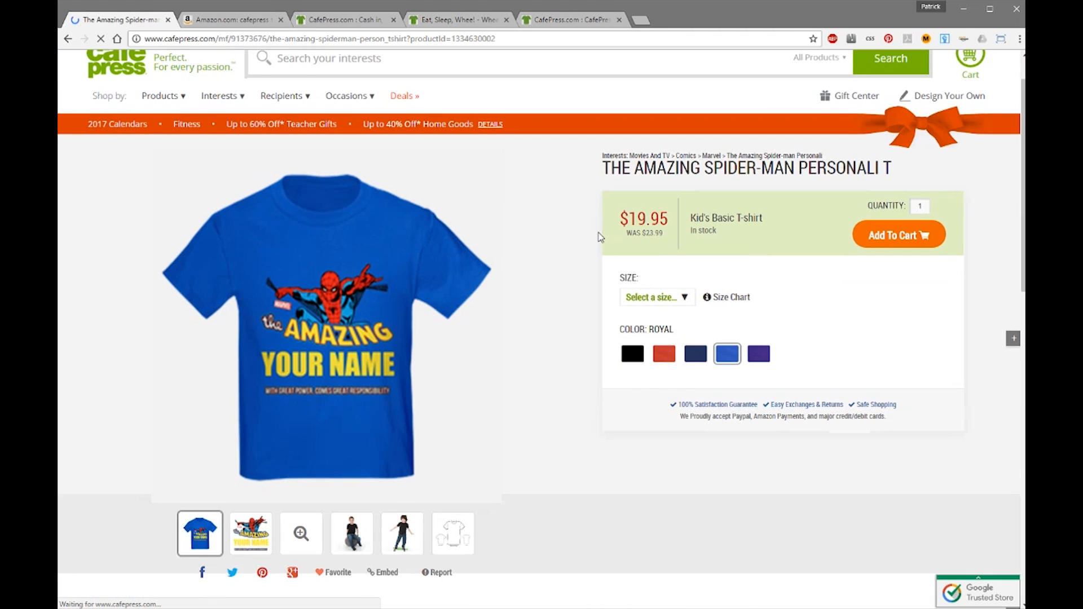
drag(1022, 158, 1024, 279)
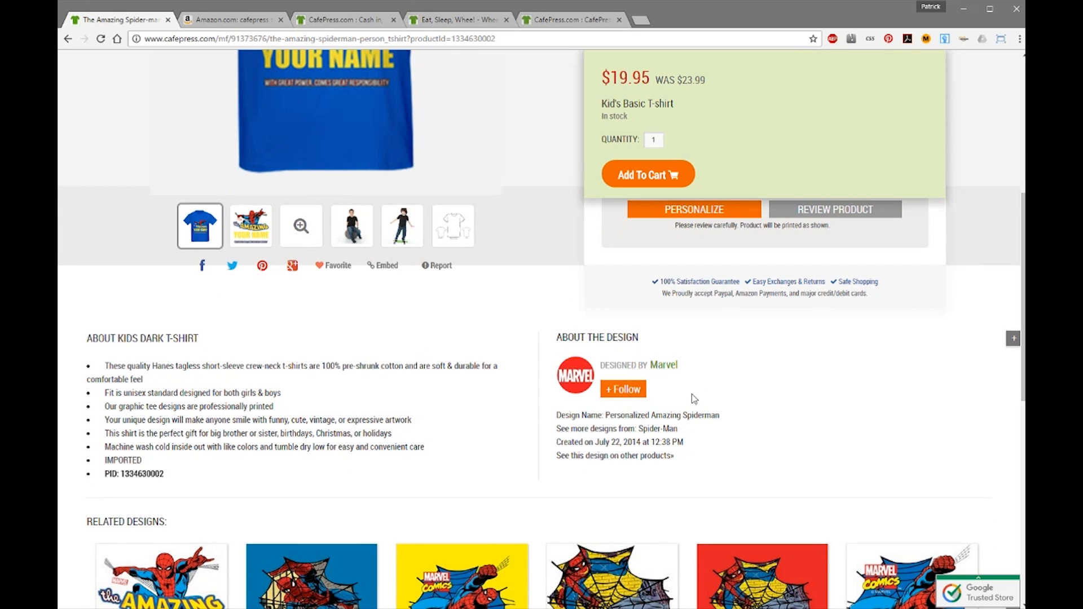
Follow the Marvel designer from the About the Design section.
click(621, 395)
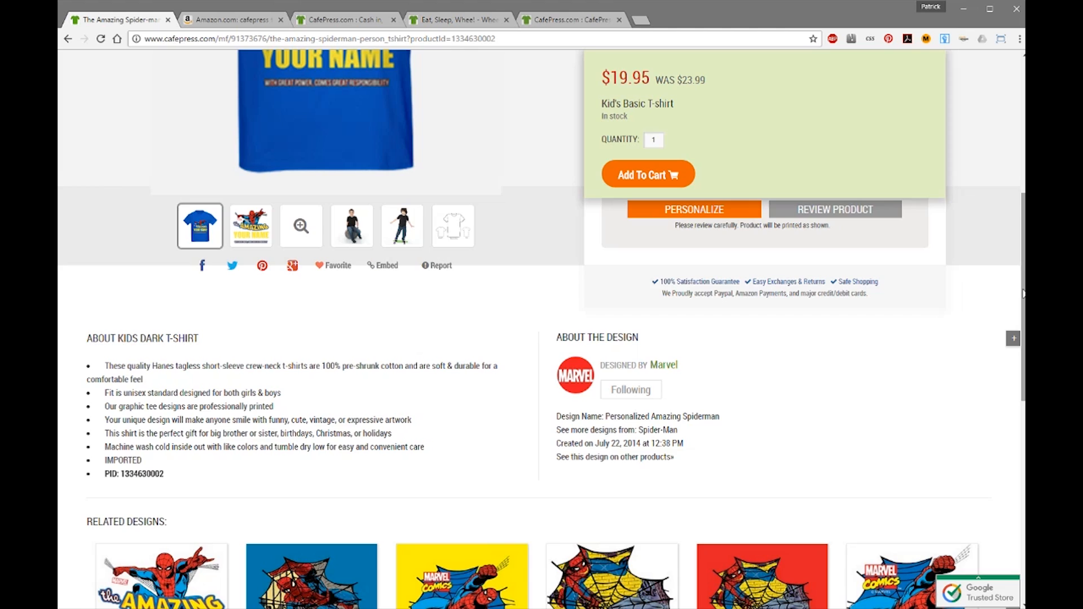
scroll(611, 254, up, 3)
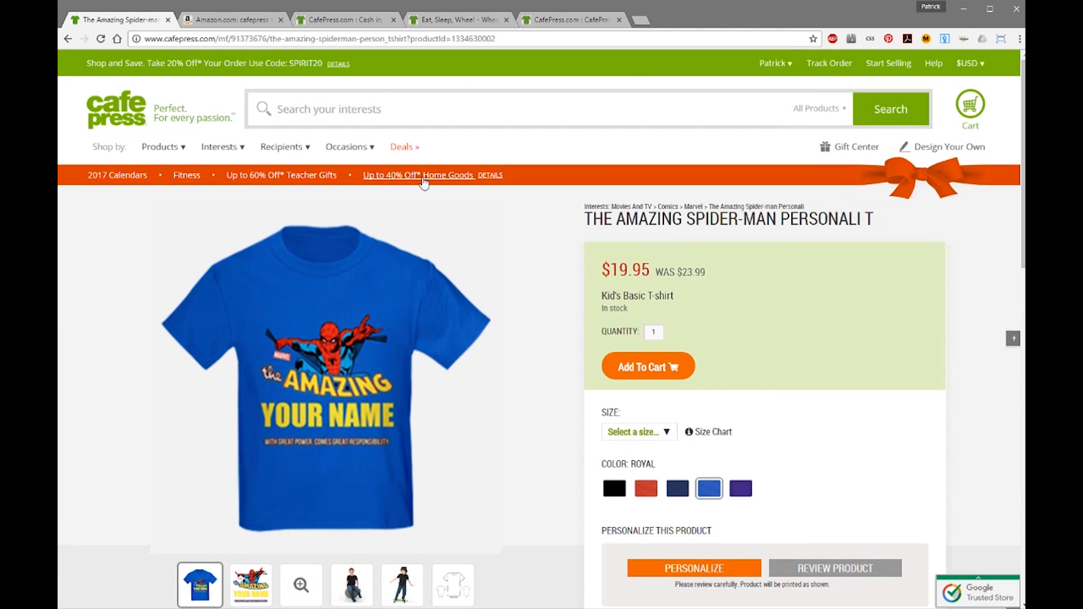
scroll(1023, 177, down, 4)
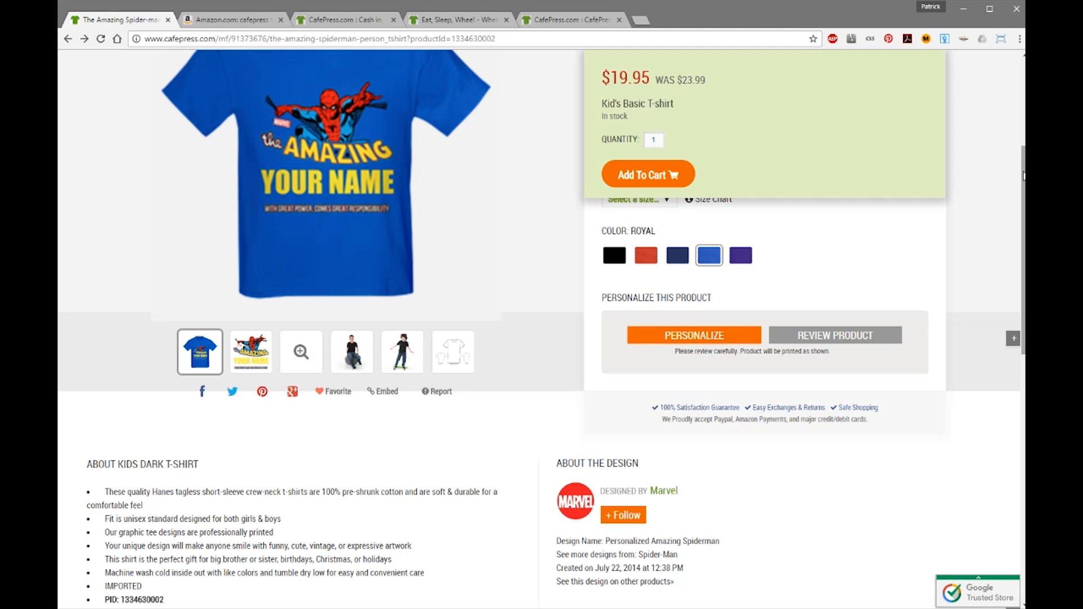
scroll(1023, 177, up, 4)
mouse_move(776, 74)
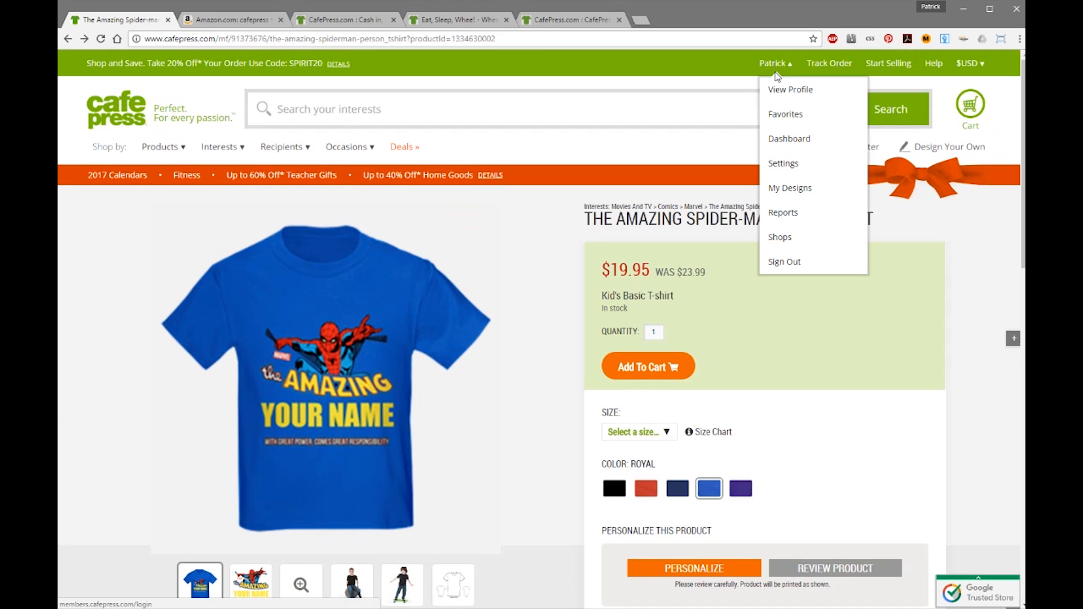
Open the Dashboard from the account menu and scroll its activity feed of Marvel uploads.
click(792, 138)
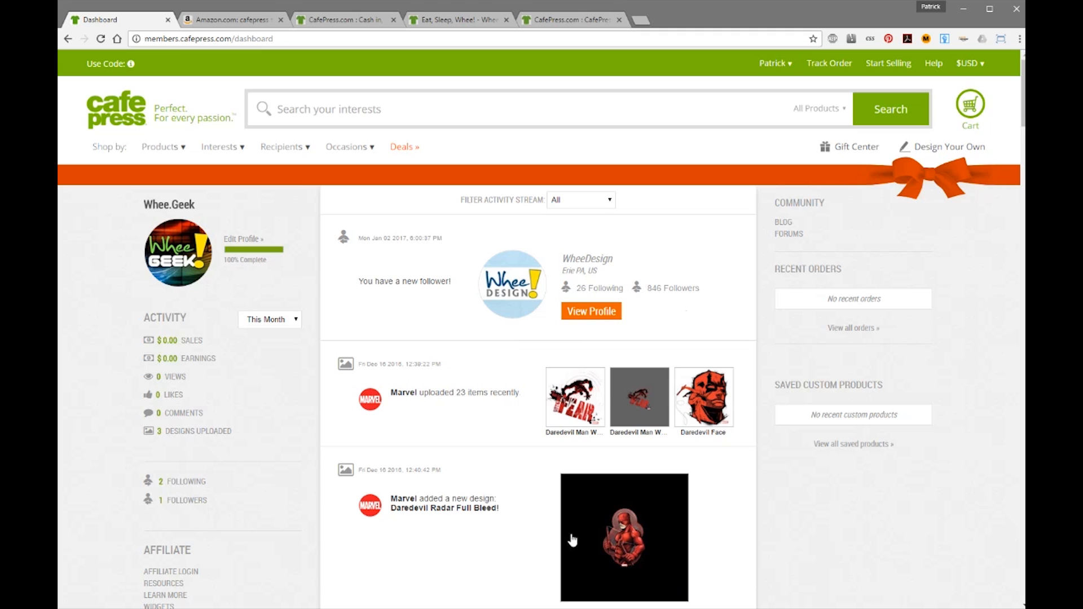
mouse_move(1022, 106)
mouse_down()
mouse_move(1015, 242)
mouse_move(1004, 96)
mouse_up()
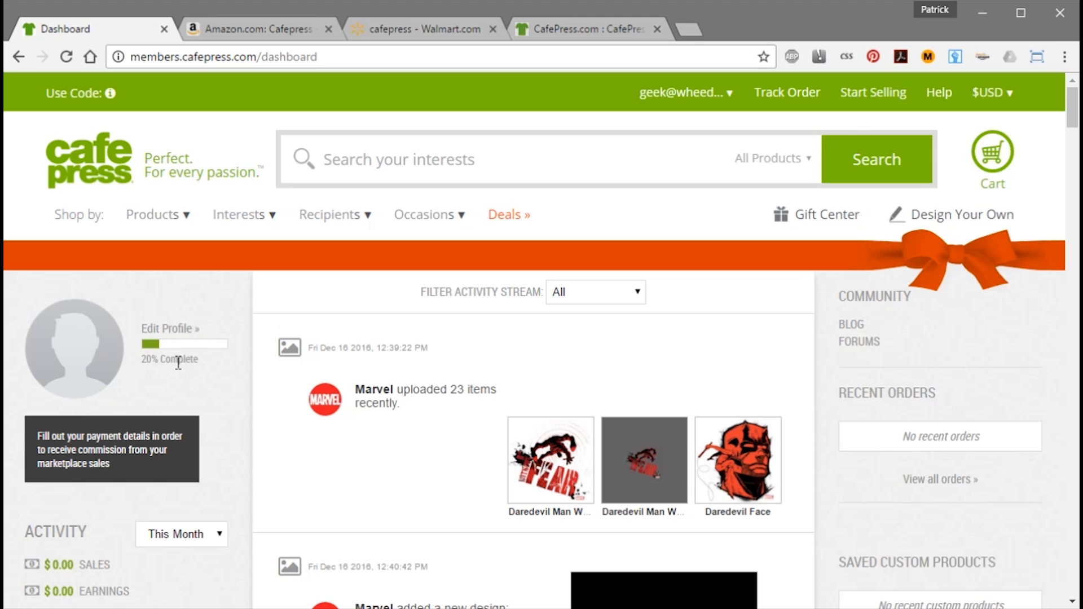
Open the Edit Profile page from the dashboard's 20% Complete profile section.
drag(194, 360, 140, 364)
click(213, 362)
click(279, 298)
click(166, 332)
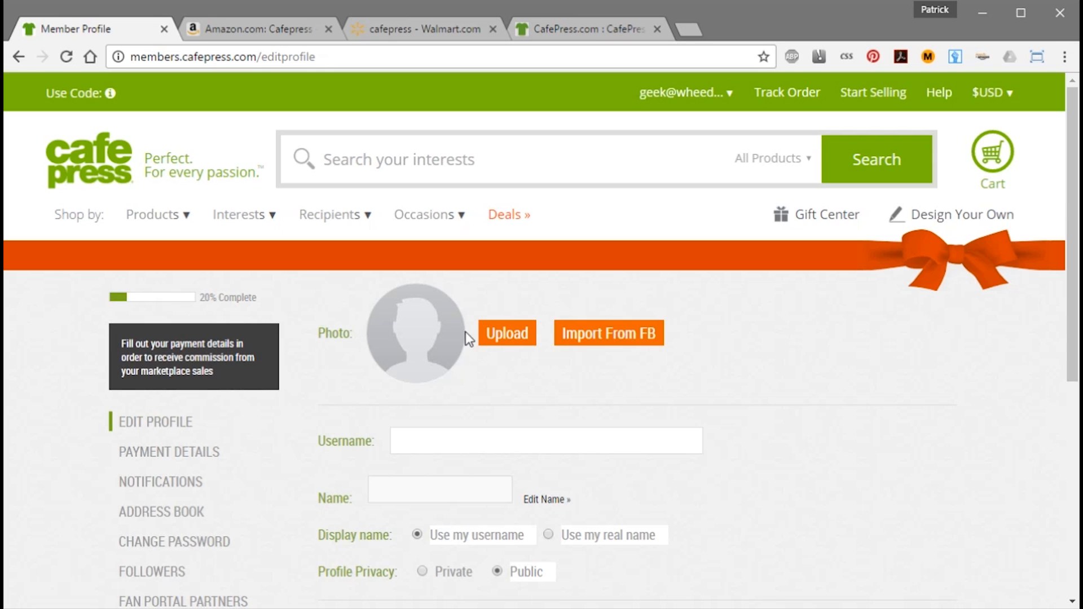
Upload whee-geek-profile-2.png, crop it to the whole Whee GEEK logo, and confirm.
click(501, 336)
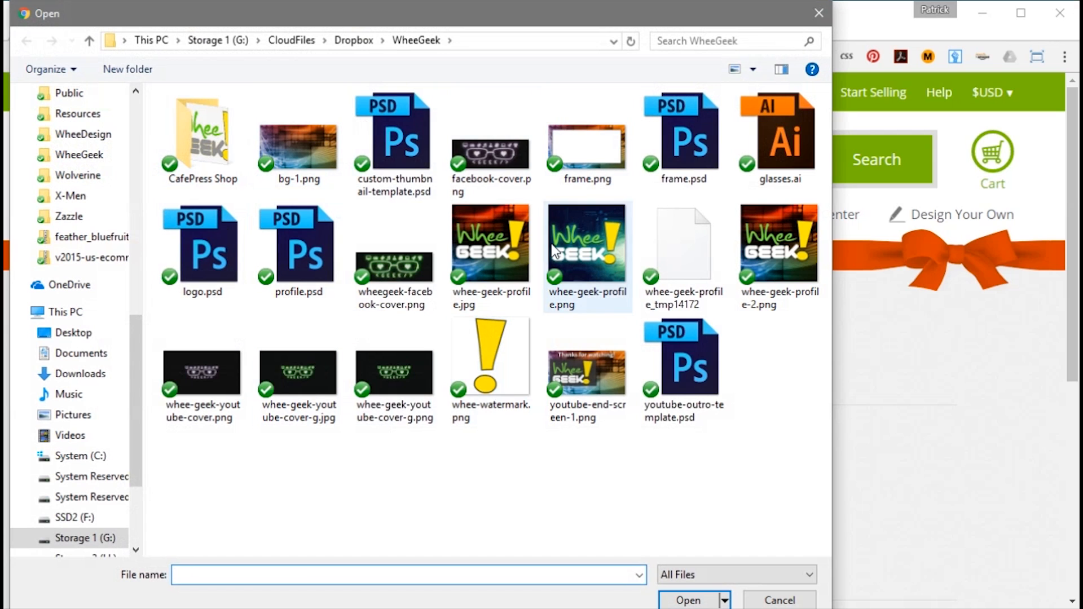
double_click(776, 254)
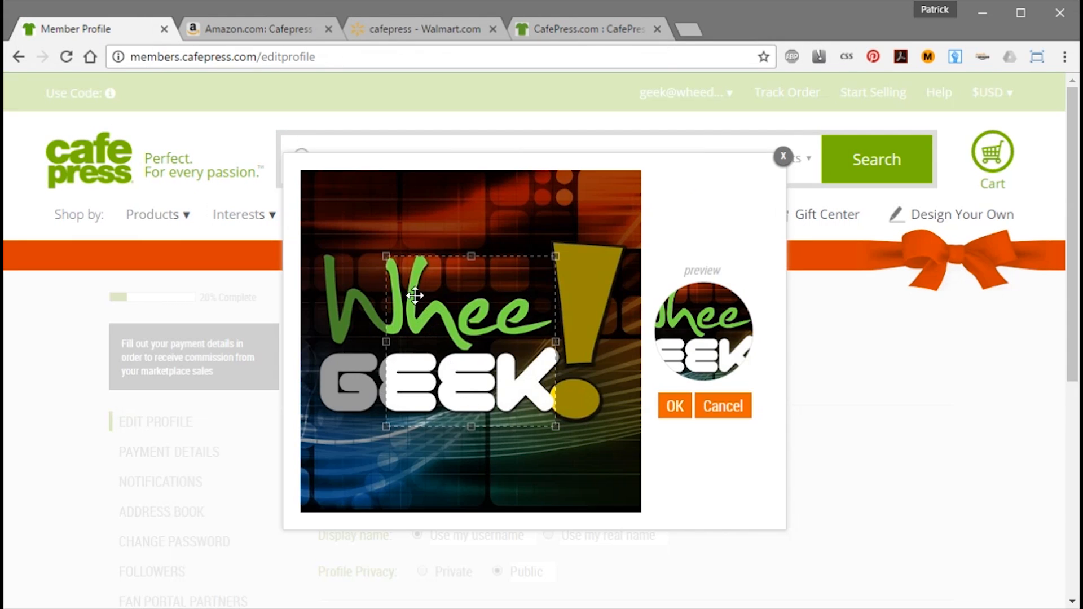
drag(385, 256, 284, 168)
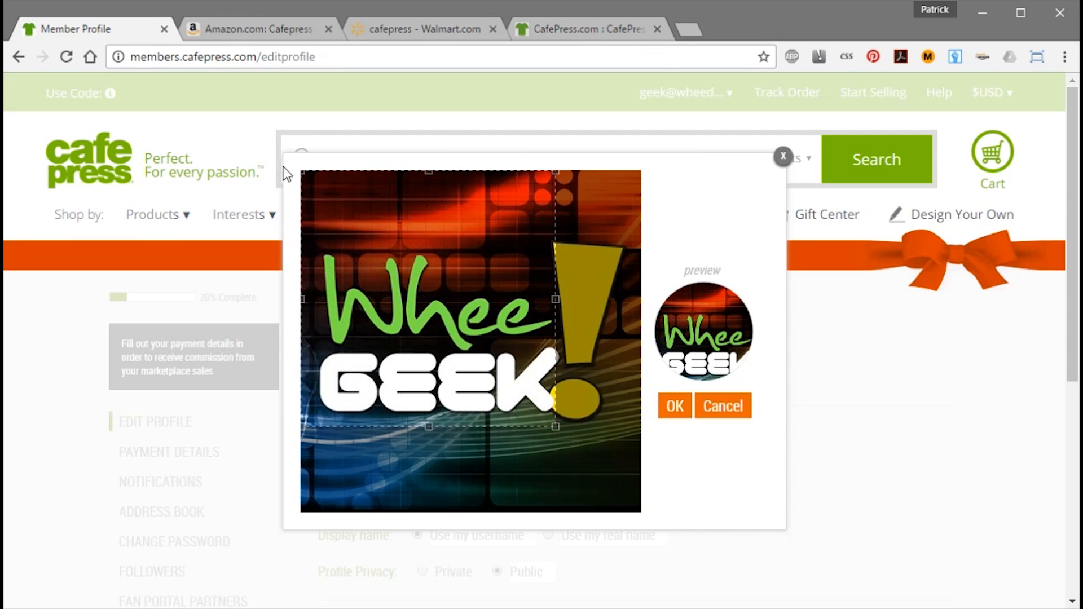
drag(556, 429, 643, 524)
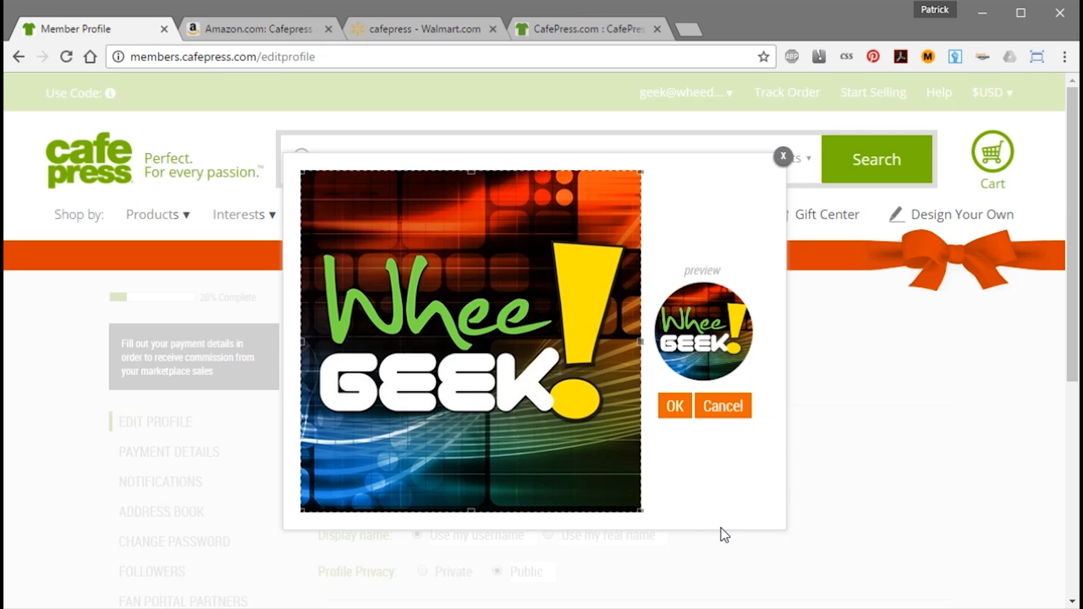
click(673, 406)
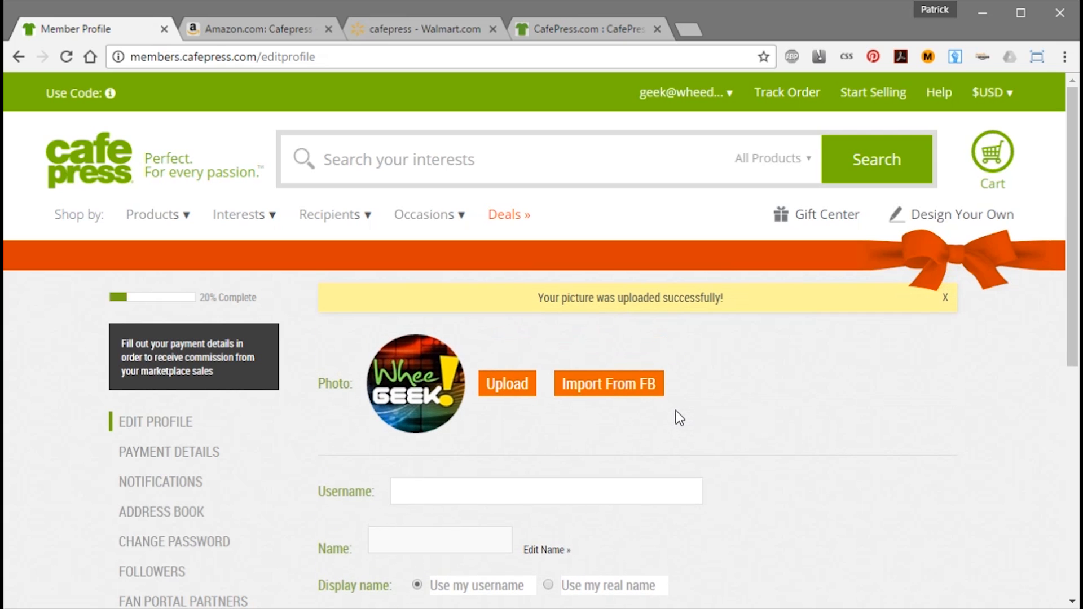
Dismiss the upload success banner and reload Edit Profile so completion shows 40%.
click(944, 297)
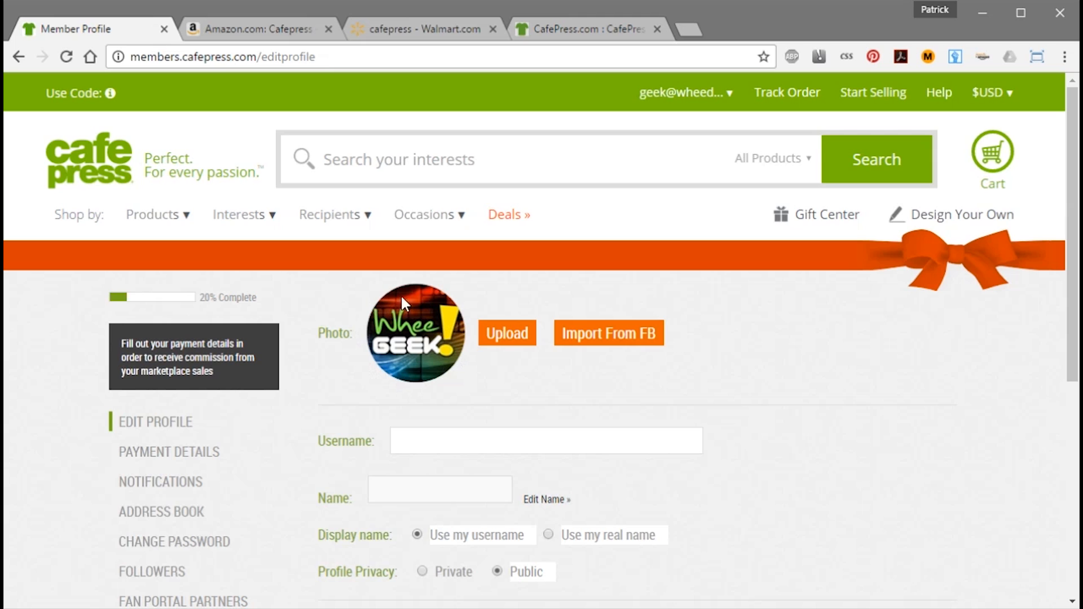
click(68, 56)
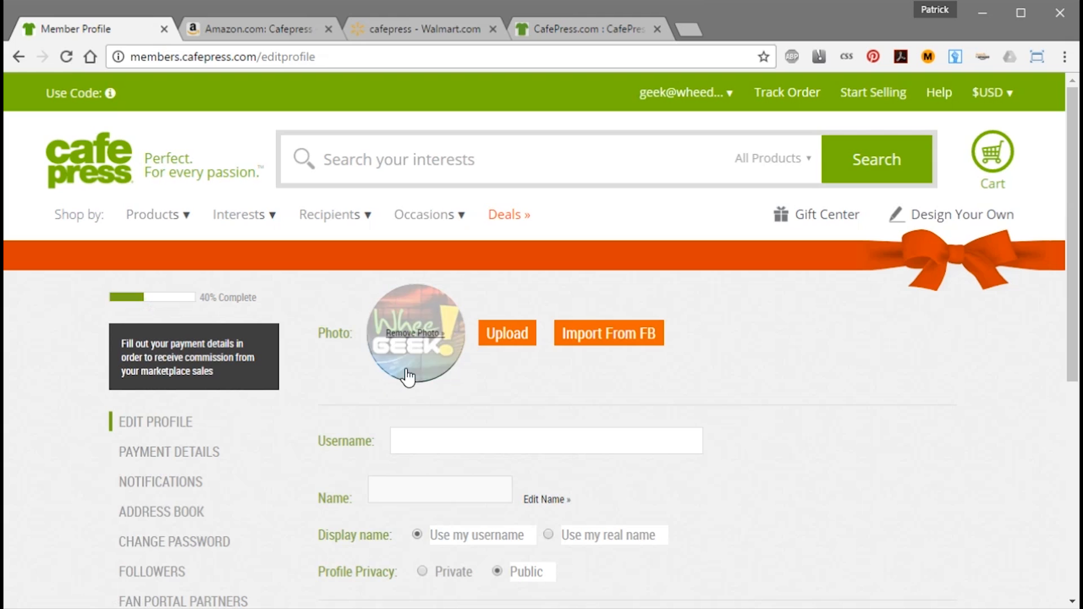
mouse_move(414, 341)
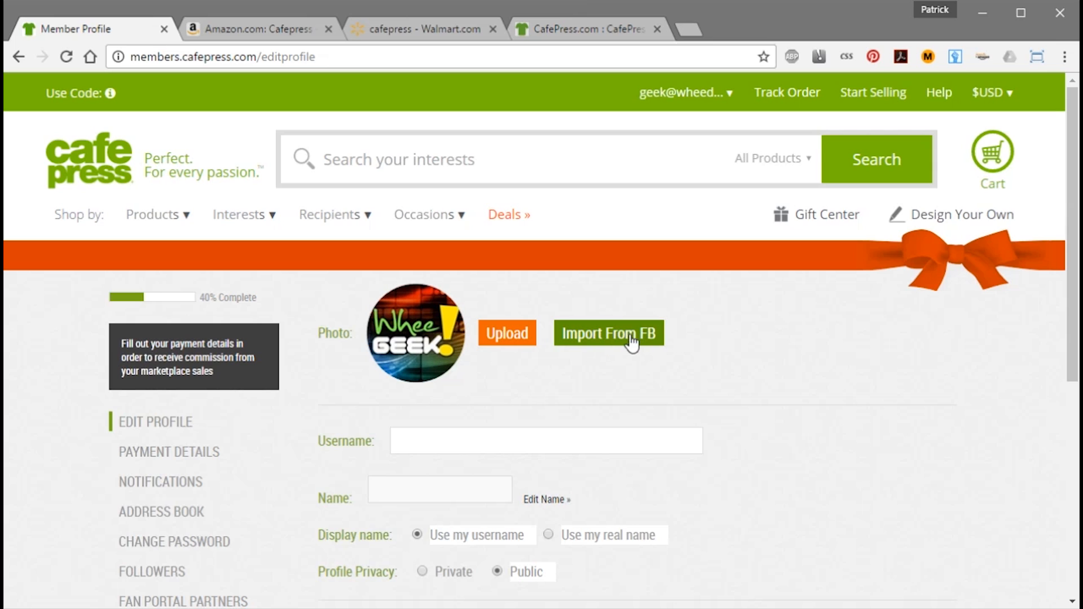
Try 'wheegeek' as the profile username, then trim its prefix after it's reported taken.
click(432, 441)
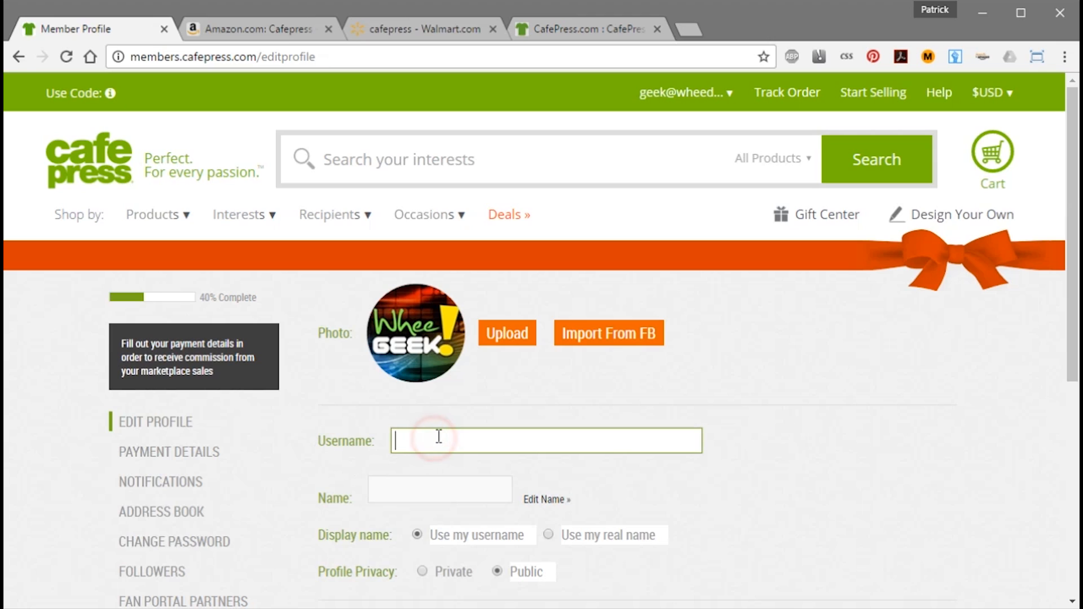
text(wheegeek)
click(411, 488)
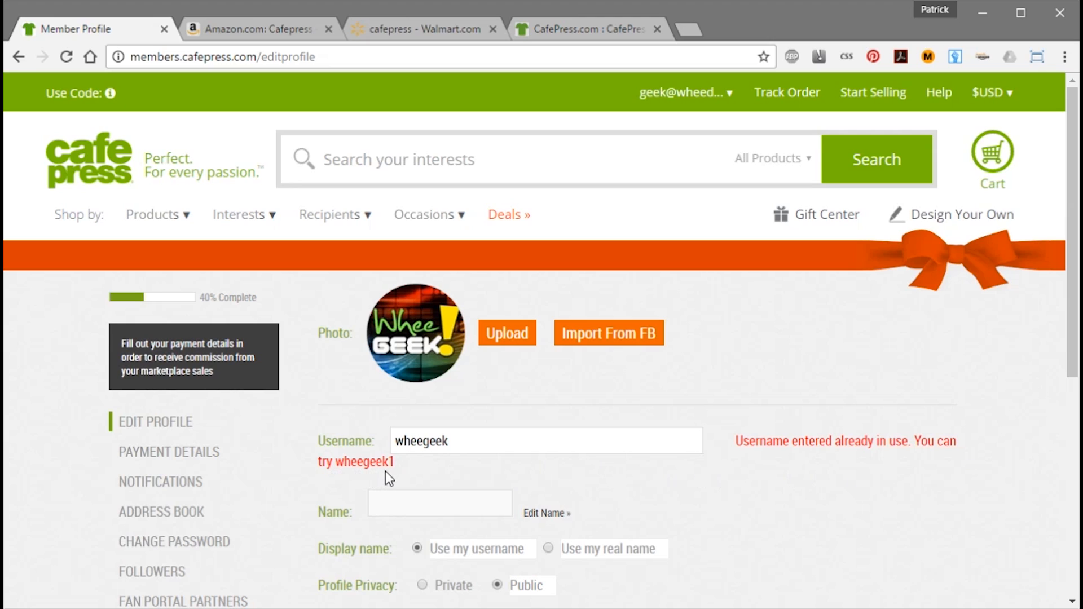
click(479, 441)
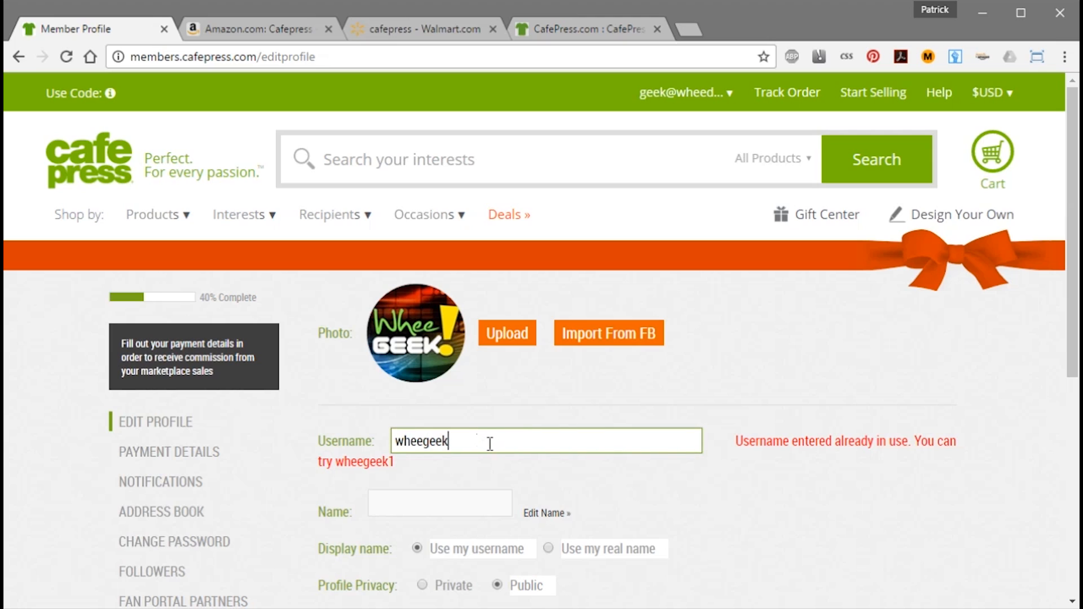
double_click(474, 441)
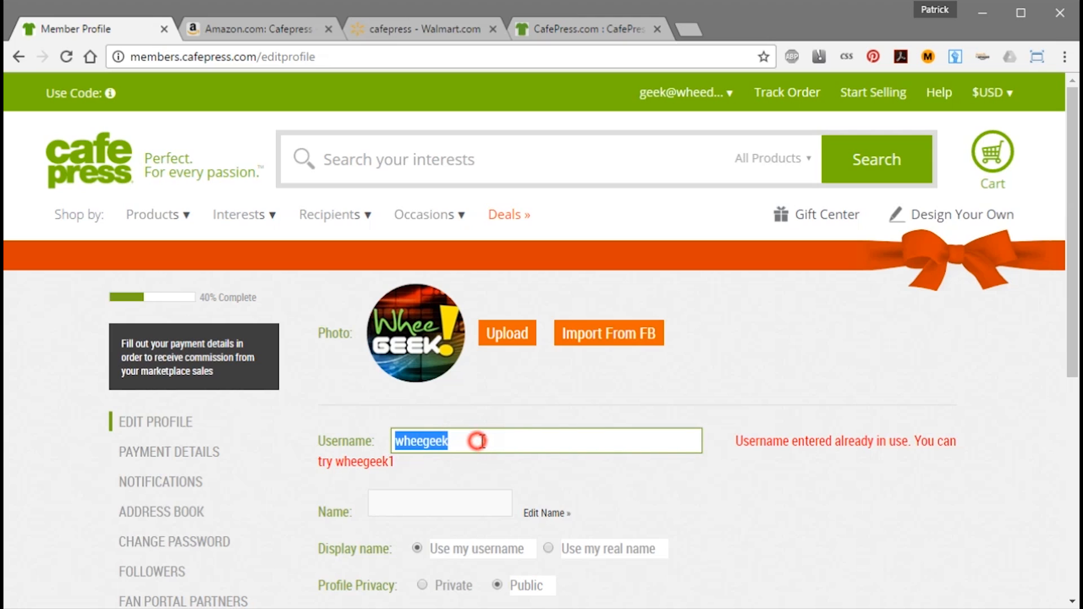
click(451, 464)
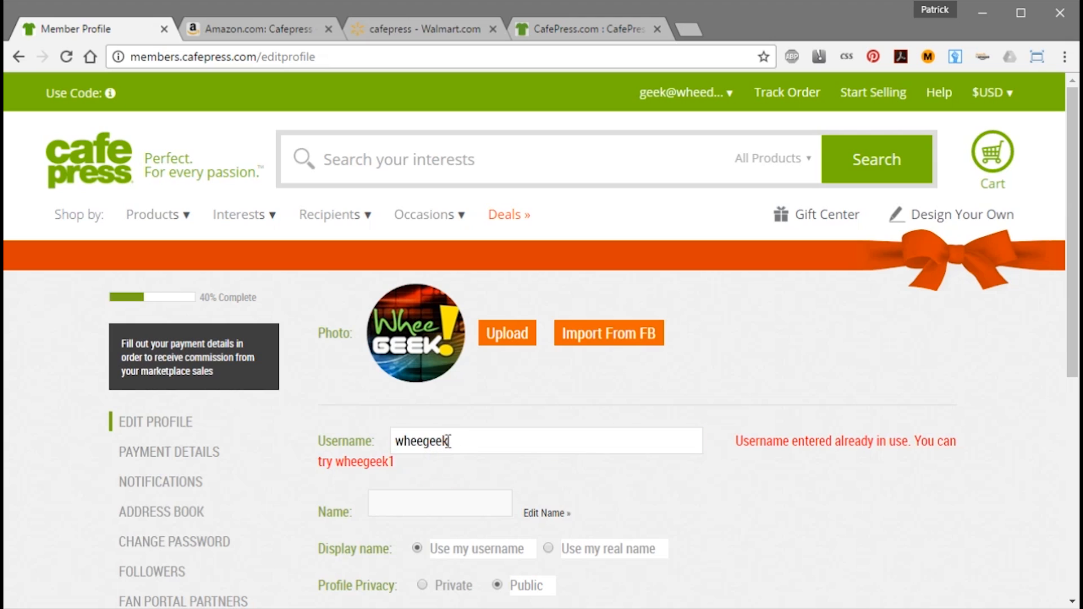
click(485, 439)
drag(423, 440, 374, 437)
key(BackSpace)
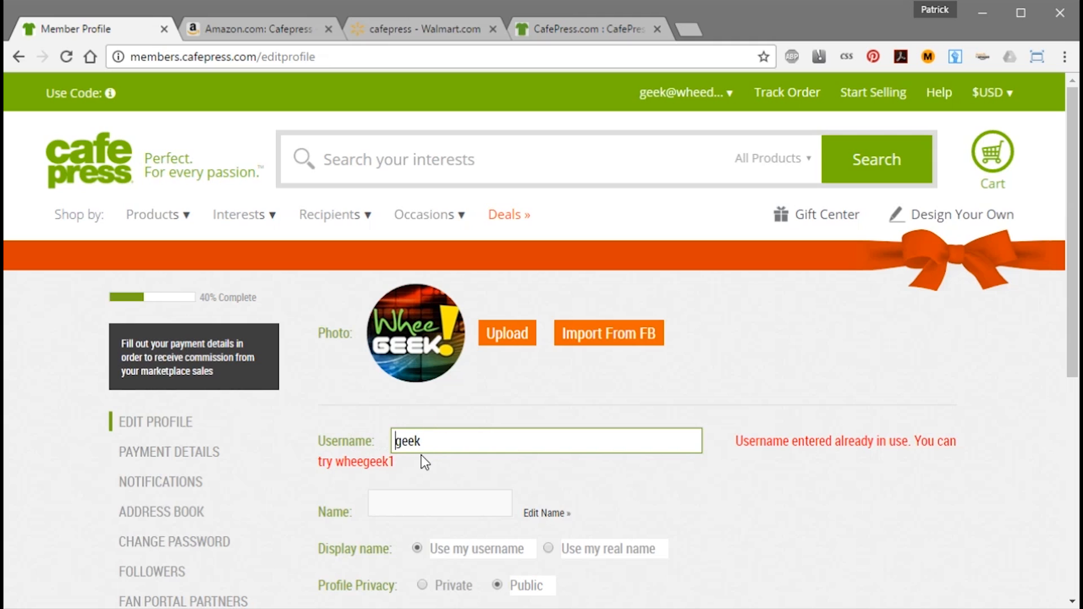
click(436, 464)
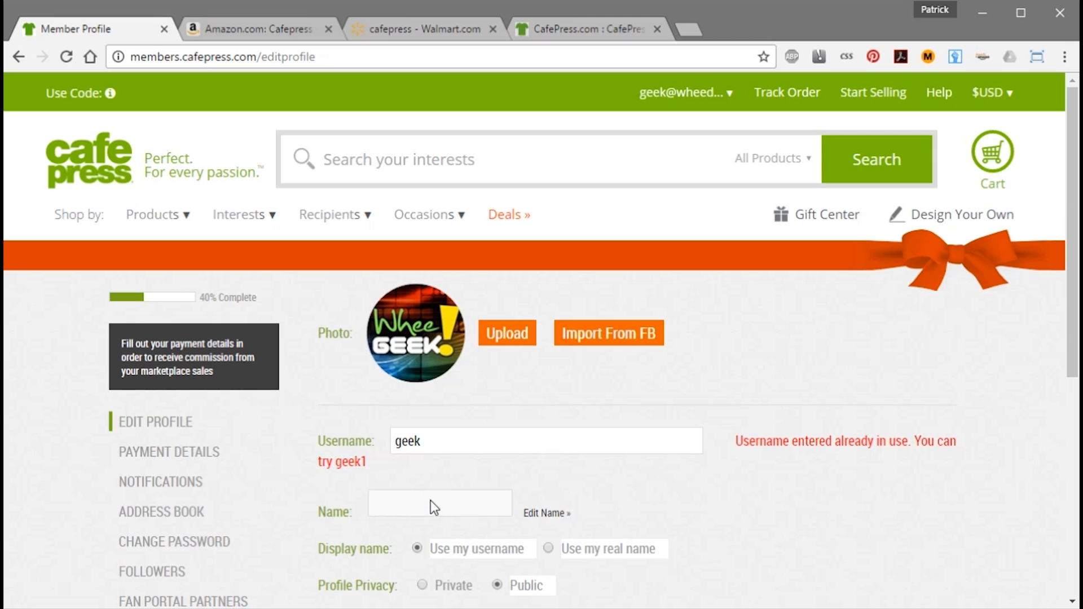
Replace the username with 'whee' until it validates, then go to the Edit Name payee page.
click(440, 440)
double_click(395, 440)
text(whee)
click(411, 507)
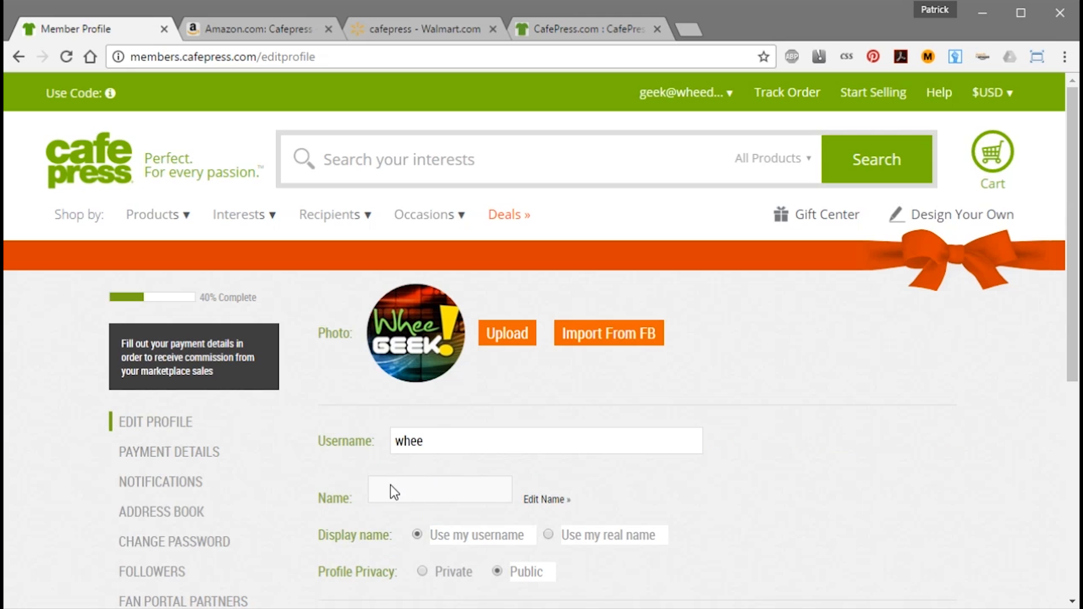
click(418, 489)
click(429, 490)
click(433, 489)
click(550, 502)
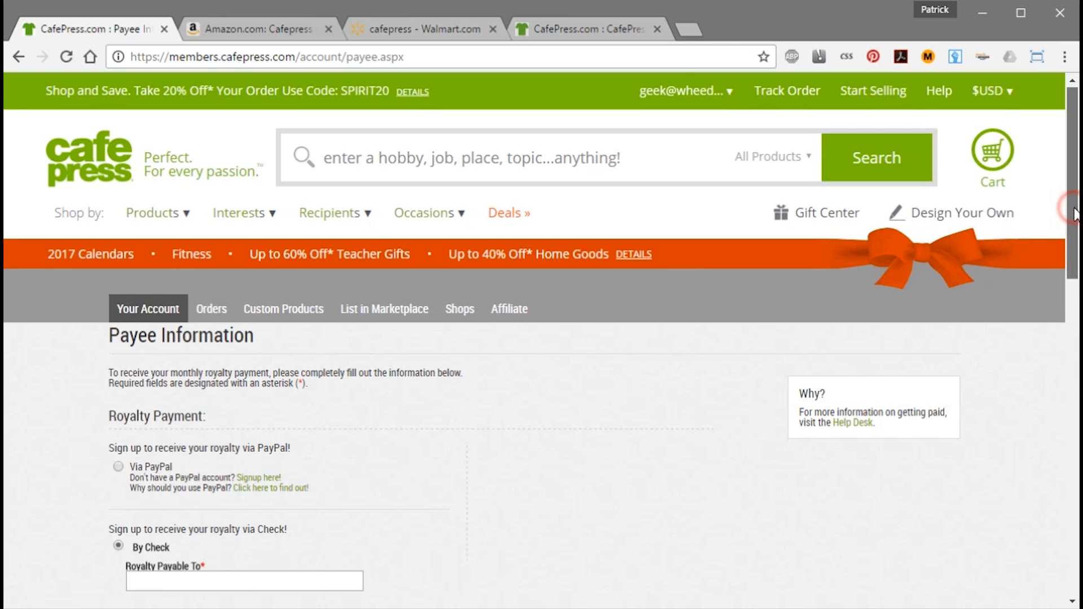
Choose Via PayPal for royalties and enter and confirm the PayPal email address.
scroll(1069, 220, down, 3)
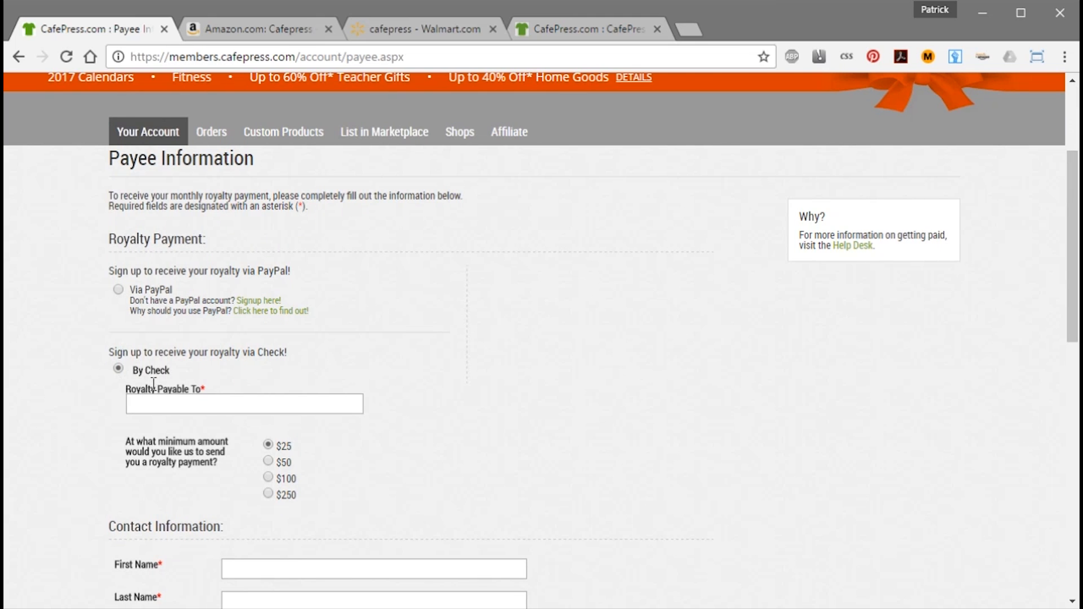
click(118, 289)
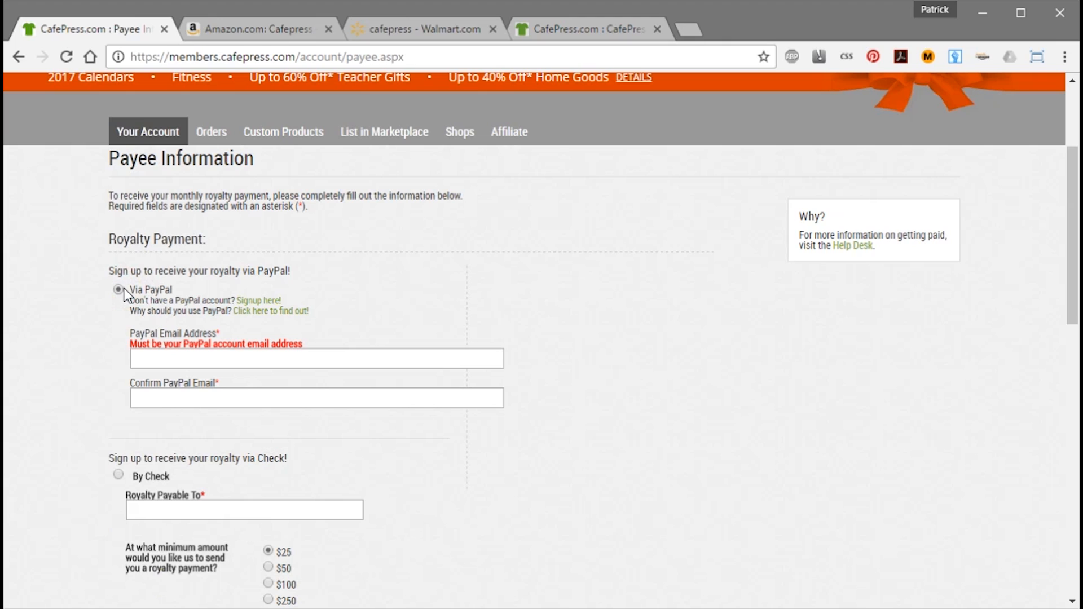
click(163, 357)
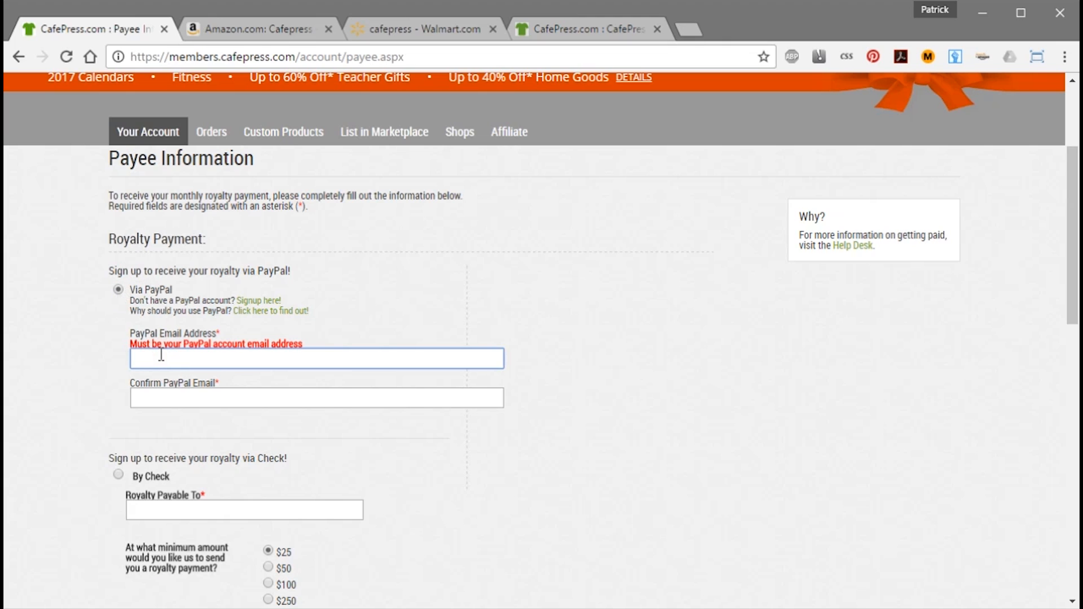
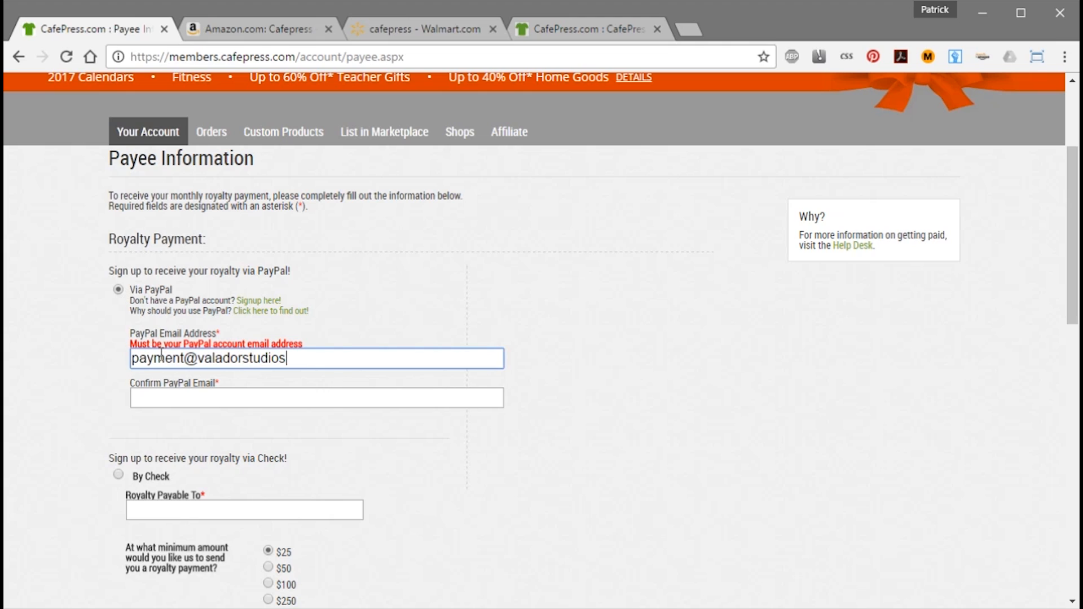
key(Tab)
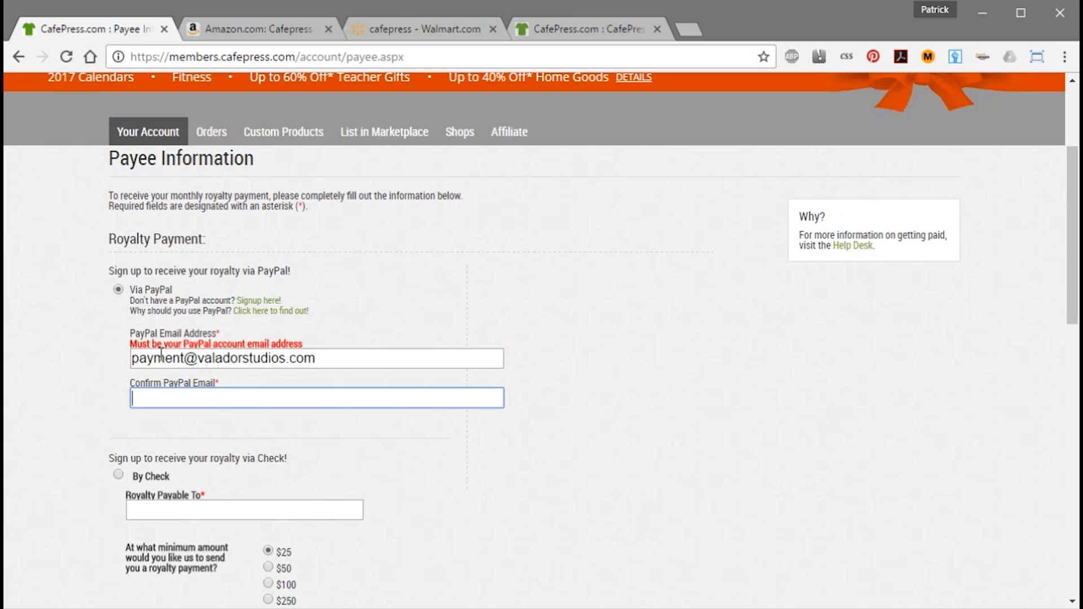
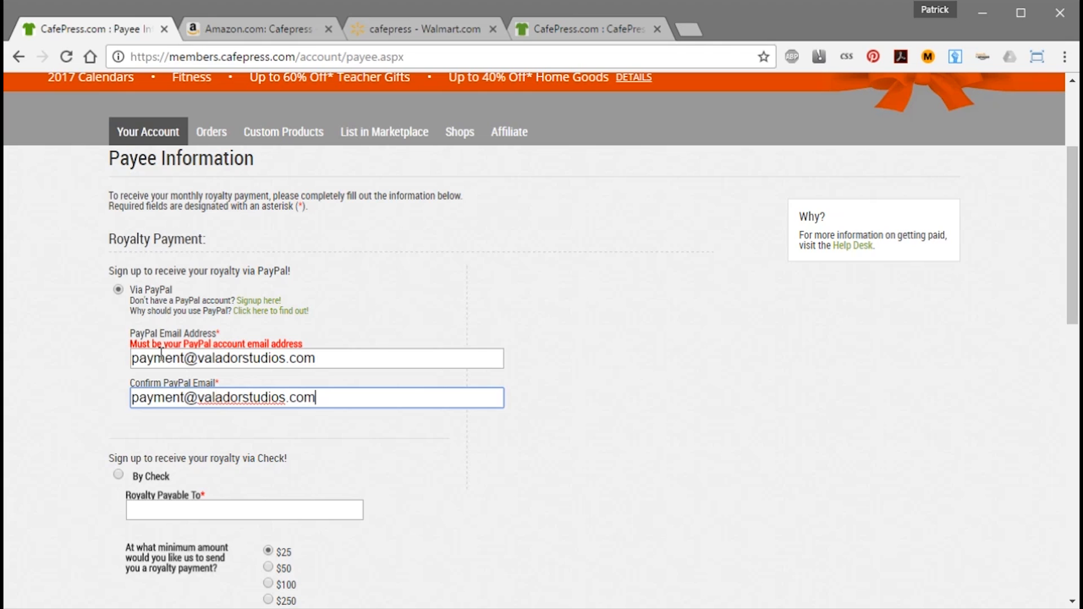
Fill in Royalty Payable To with the payee's full name.
click(232, 512)
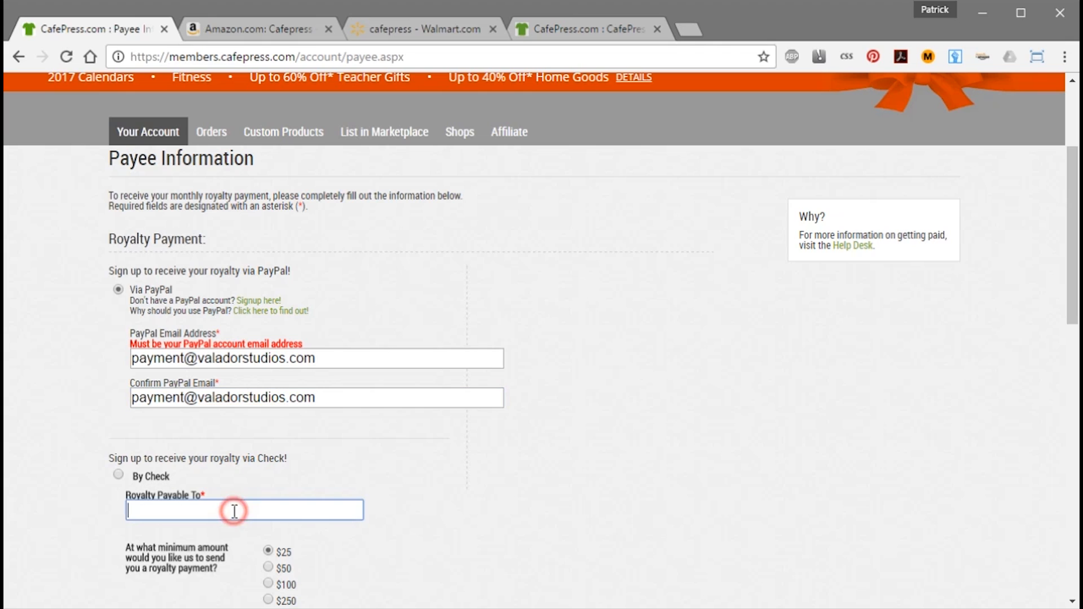
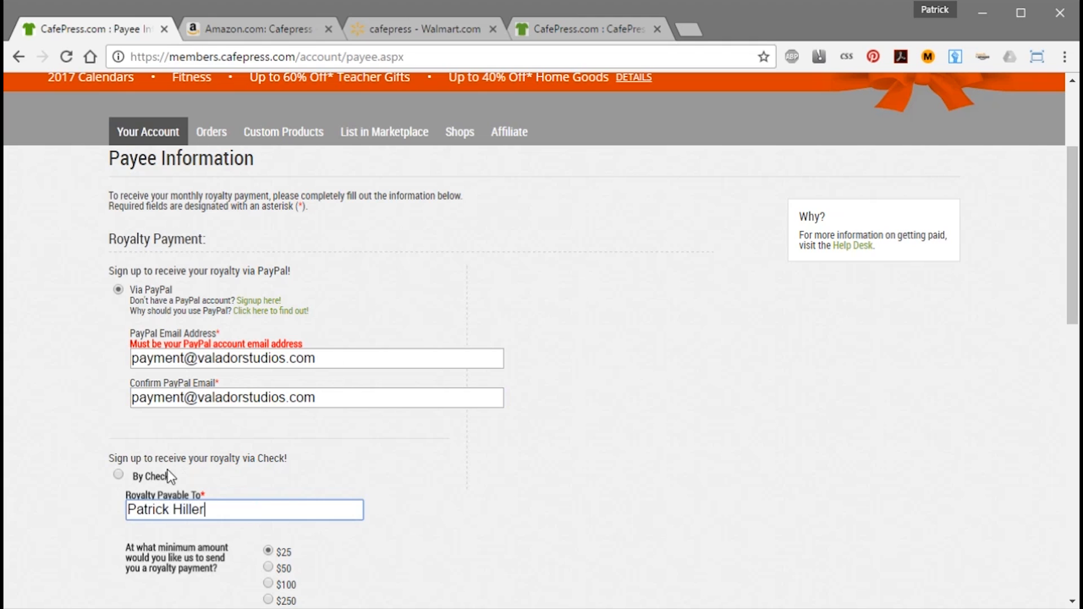
drag(254, 509, 107, 506)
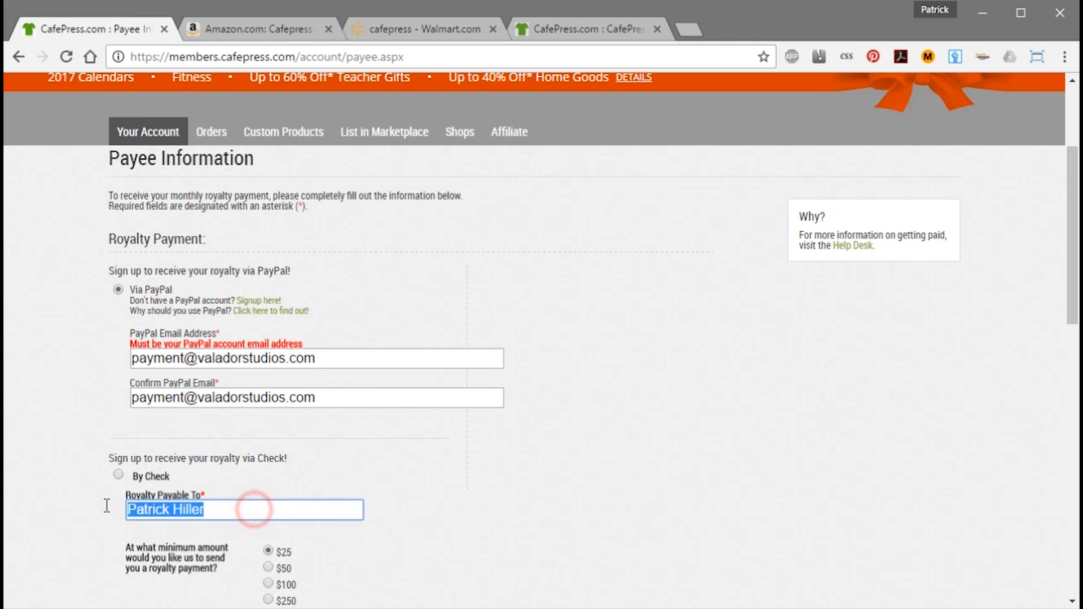
click(437, 482)
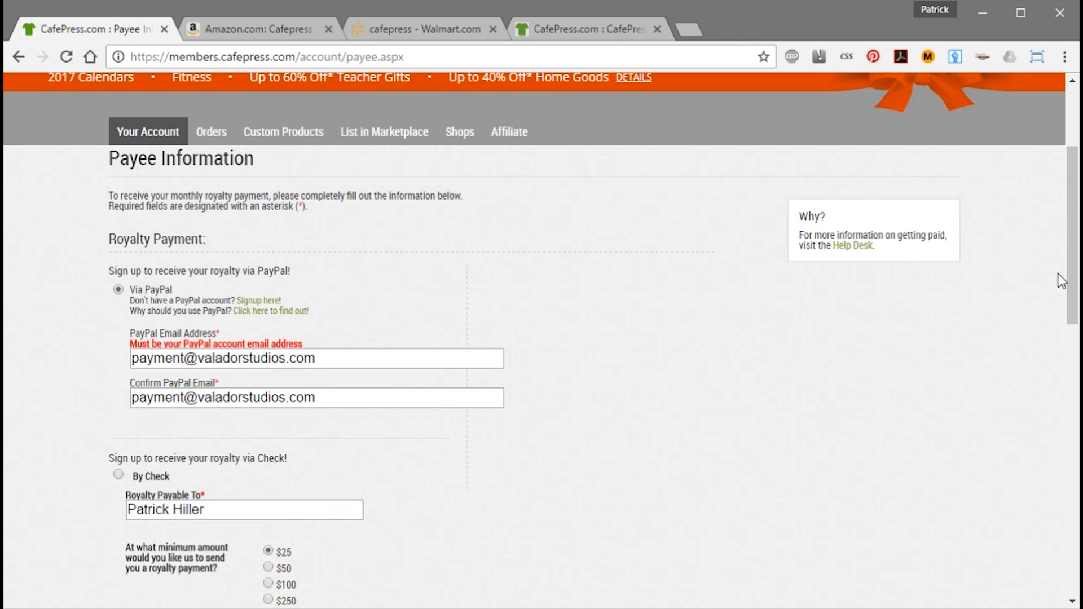
scroll(1057, 273, down, 1)
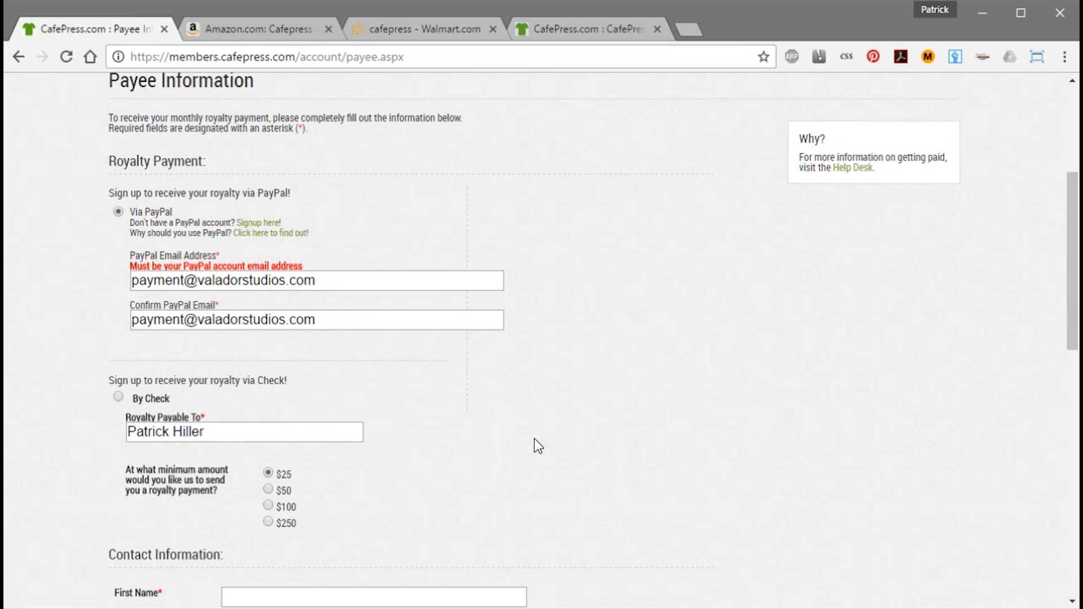
Compare the minimum payout options and leave it at $25.
scroll(516, 435, up, 1)
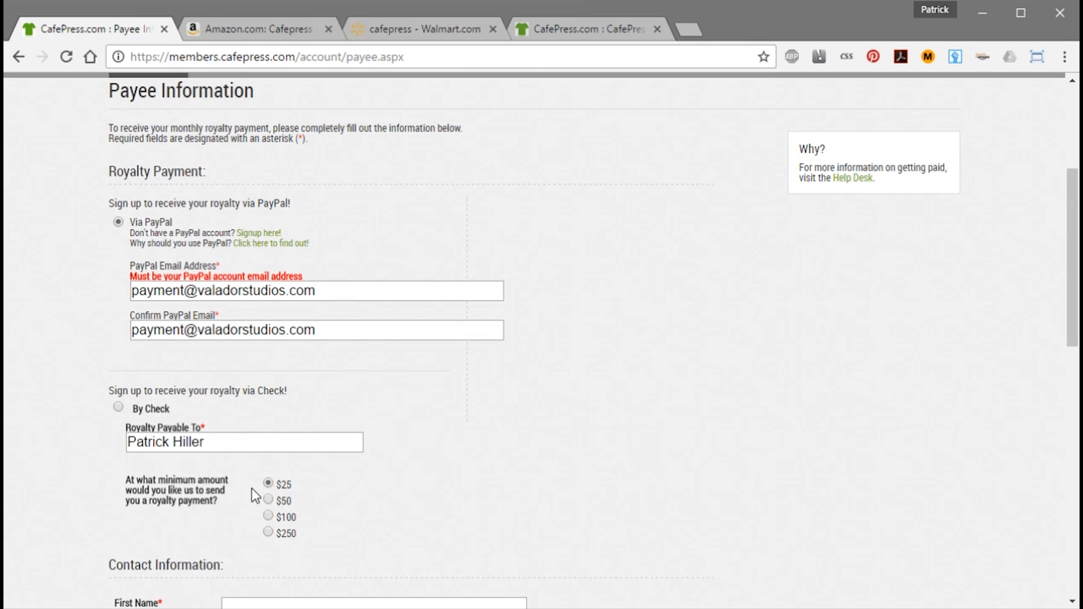
click(283, 484)
click(283, 501)
click(286, 516)
click(284, 500)
click(283, 483)
scroll(1049, 462, down, 8)
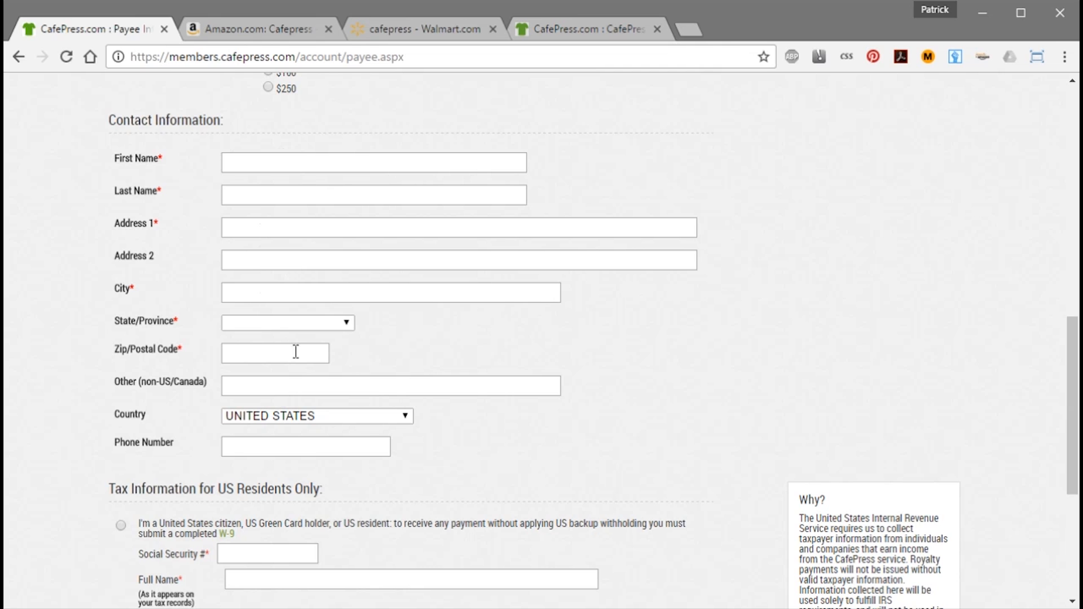
drag(1065, 357, 1073, 466)
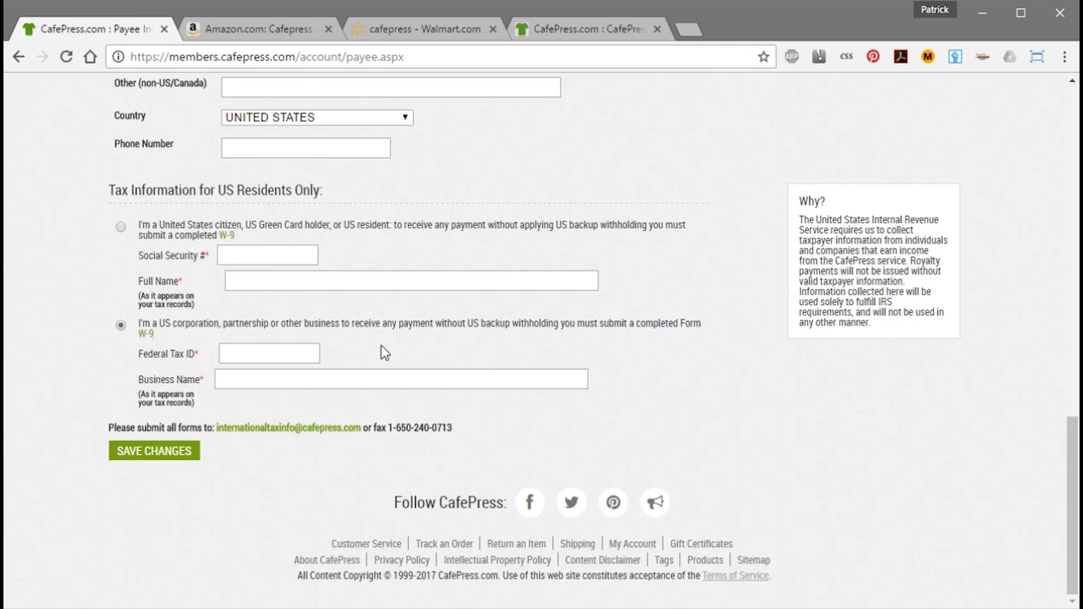
Choose the US citizen or resident tax option and fill the SSN and payee name fields.
click(234, 355)
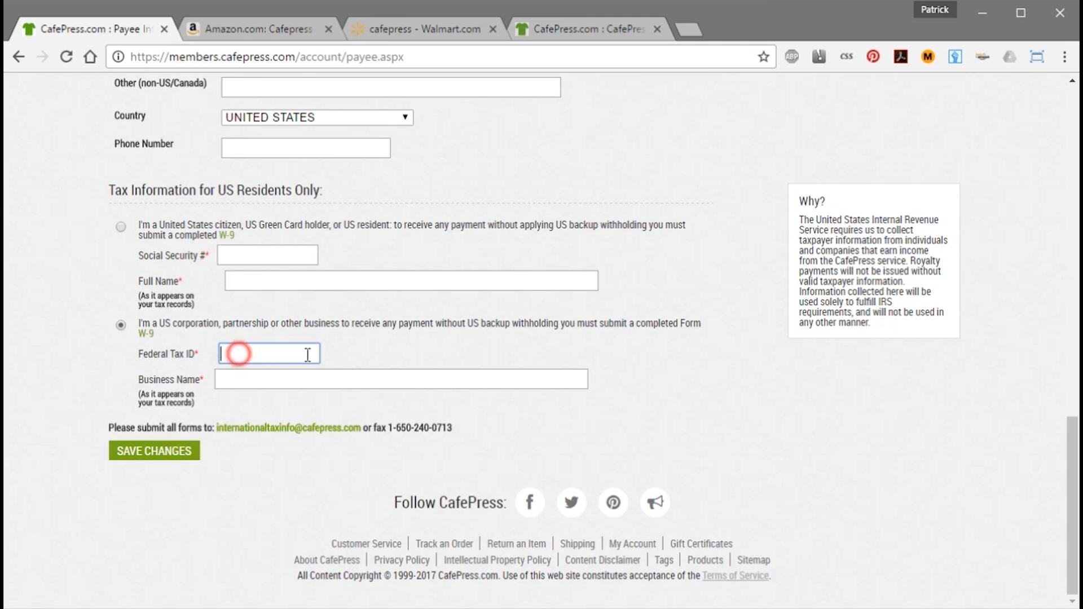
click(257, 379)
click(121, 225)
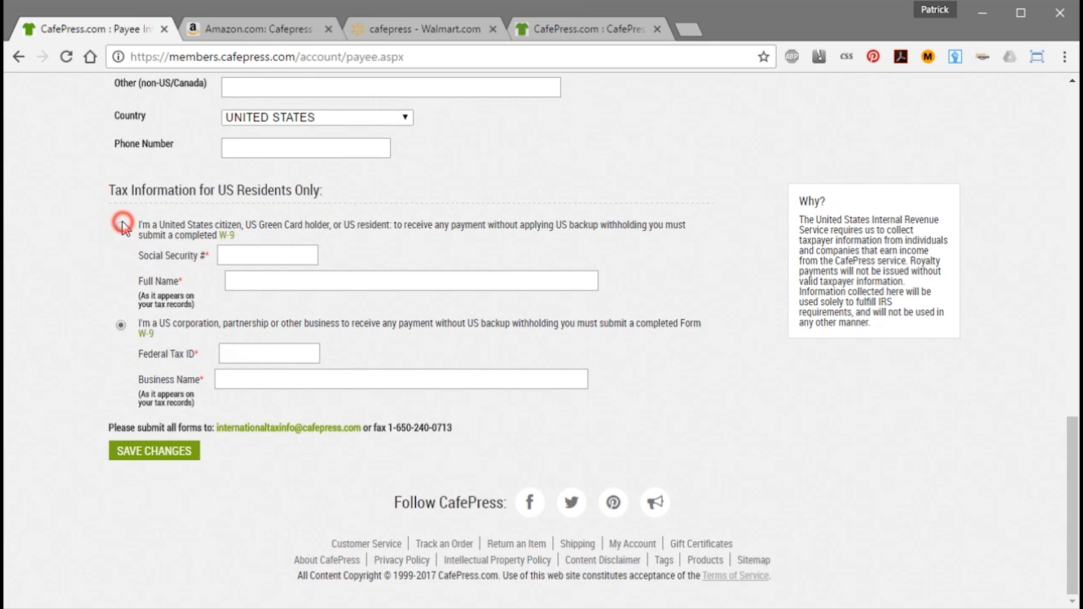
click(233, 254)
click(249, 278)
drag(1071, 440, 1072, 360)
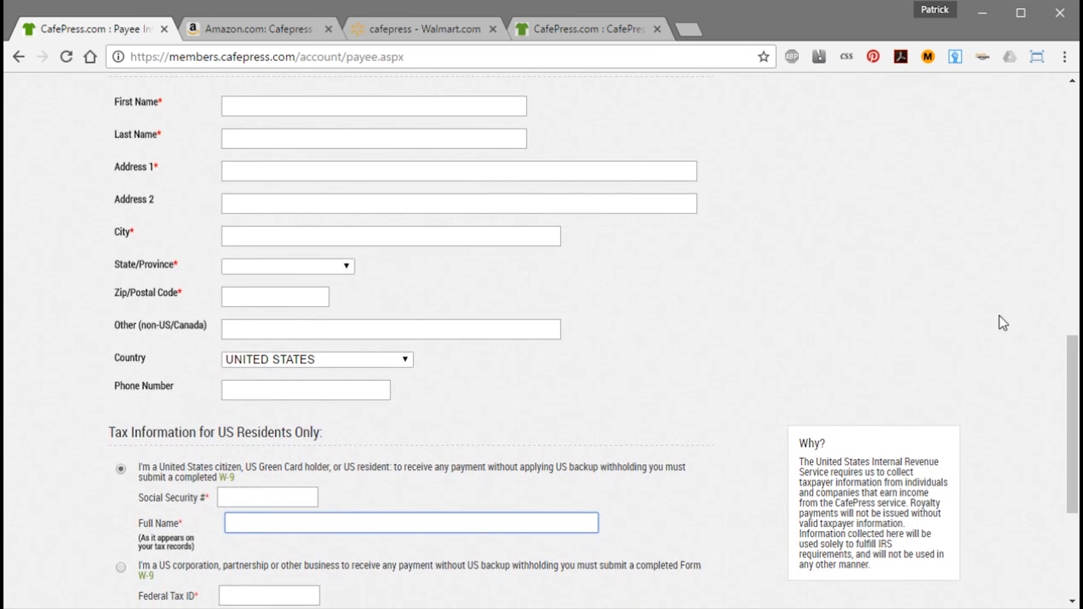
click(263, 105)
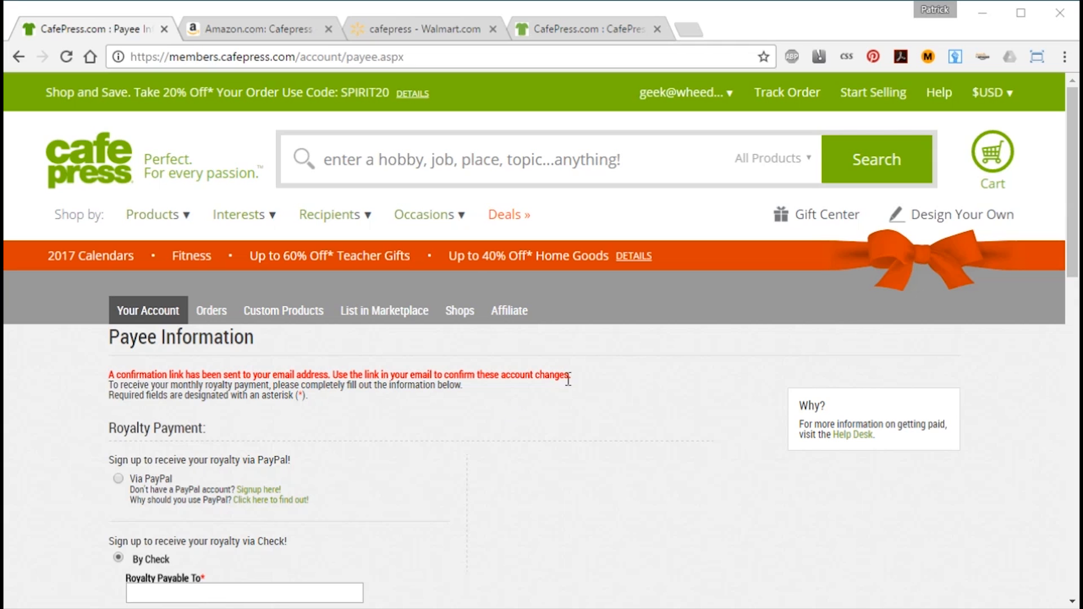
click(694, 29)
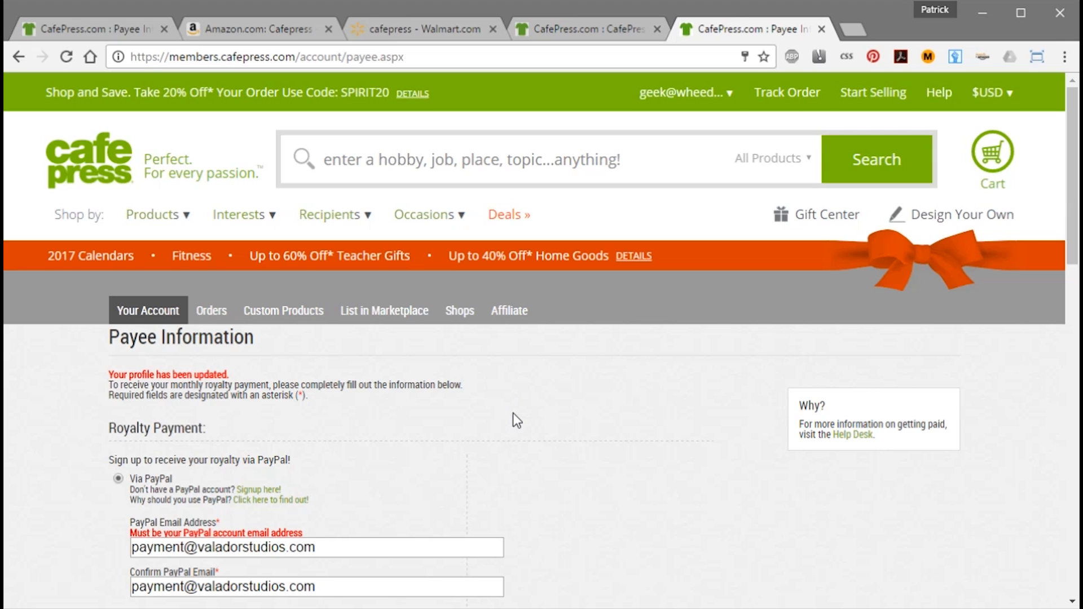
After the profile-updated confirmation, return to the account Dashboard showing 40% completion.
drag(106, 368, 350, 426)
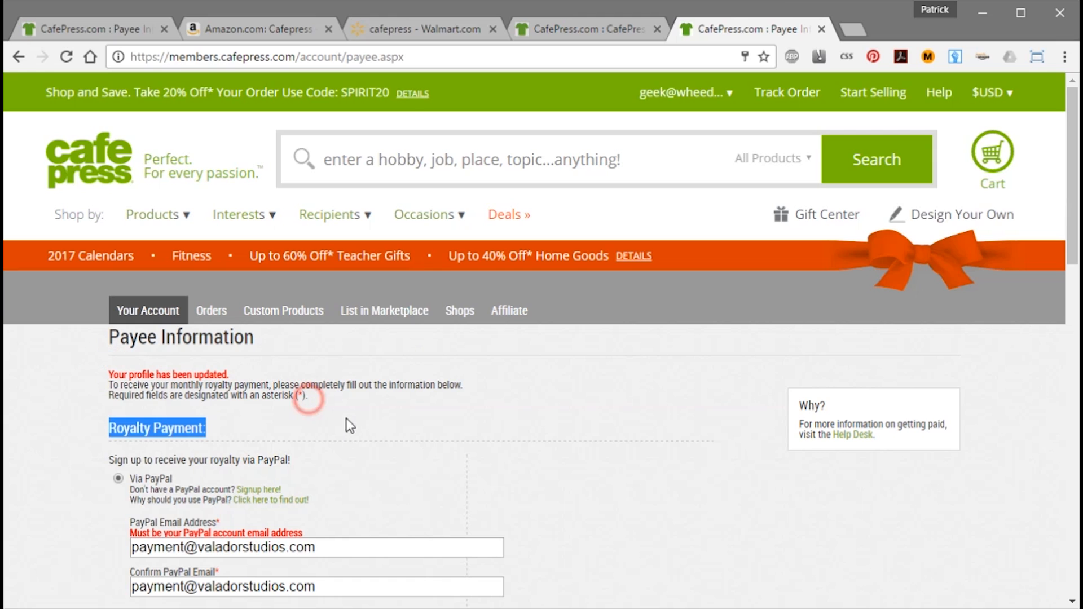
click(439, 365)
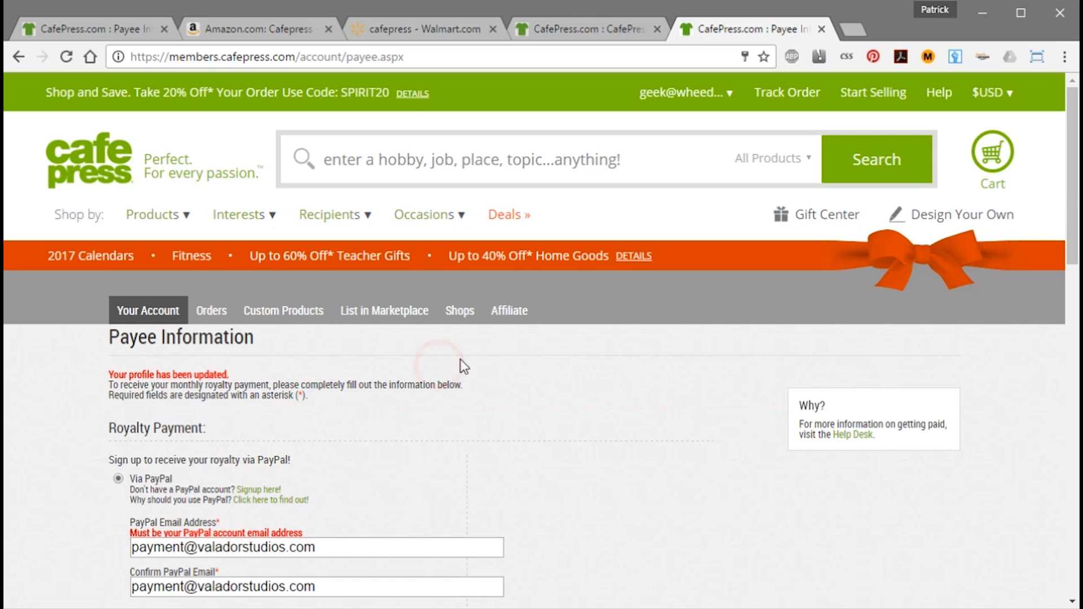
click(725, 96)
click(705, 204)
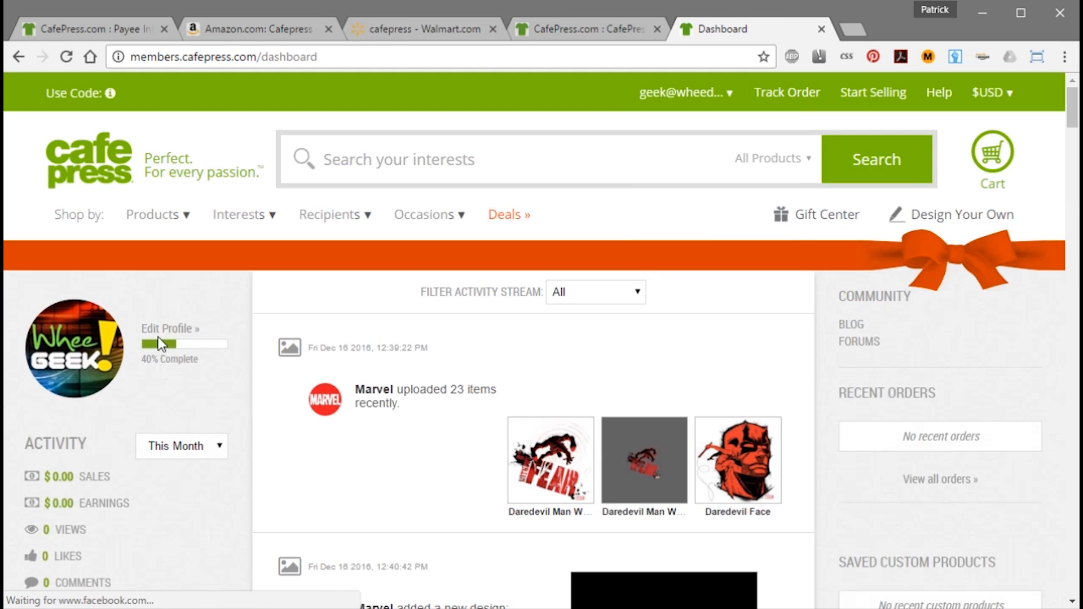
Open Edit Profile and type 'whee' into the Username field.
click(160, 330)
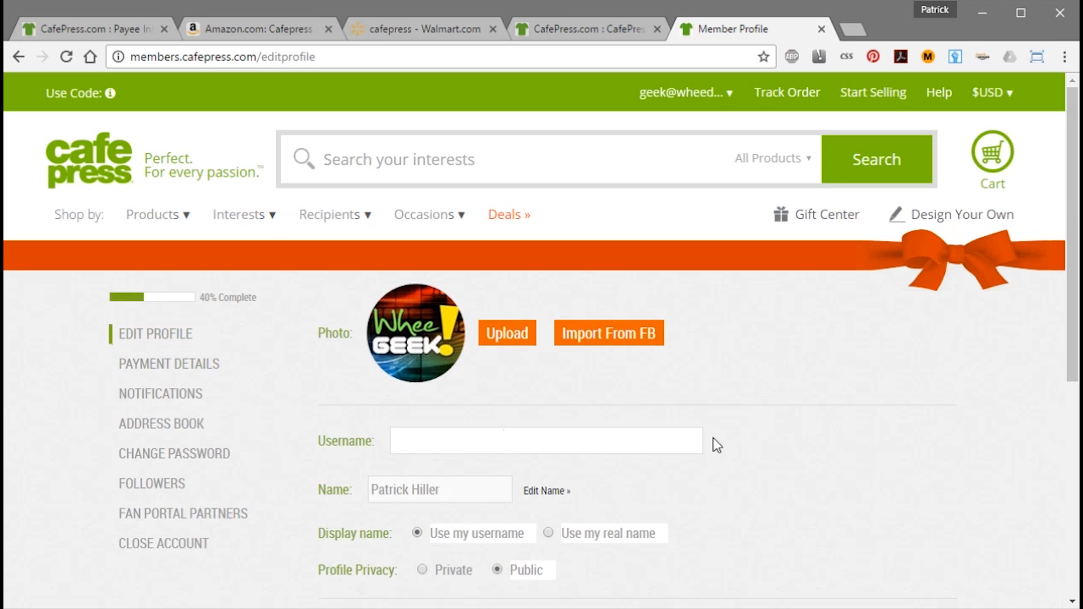
click(481, 442)
drag(1069, 315, 1071, 511)
scroll(1074, 473, up, 5)
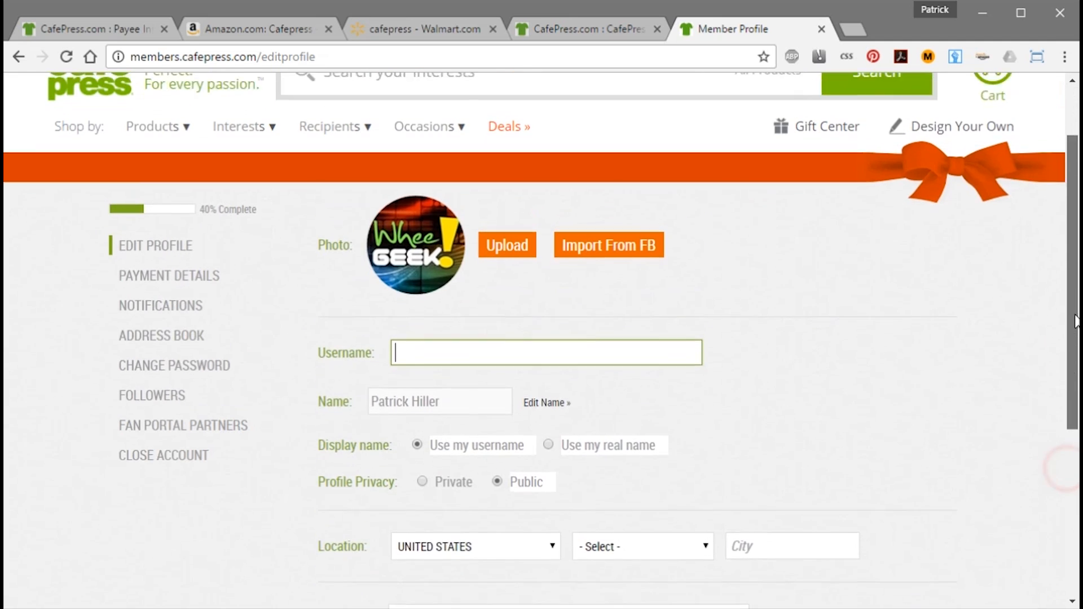
click(459, 365)
text(whee)
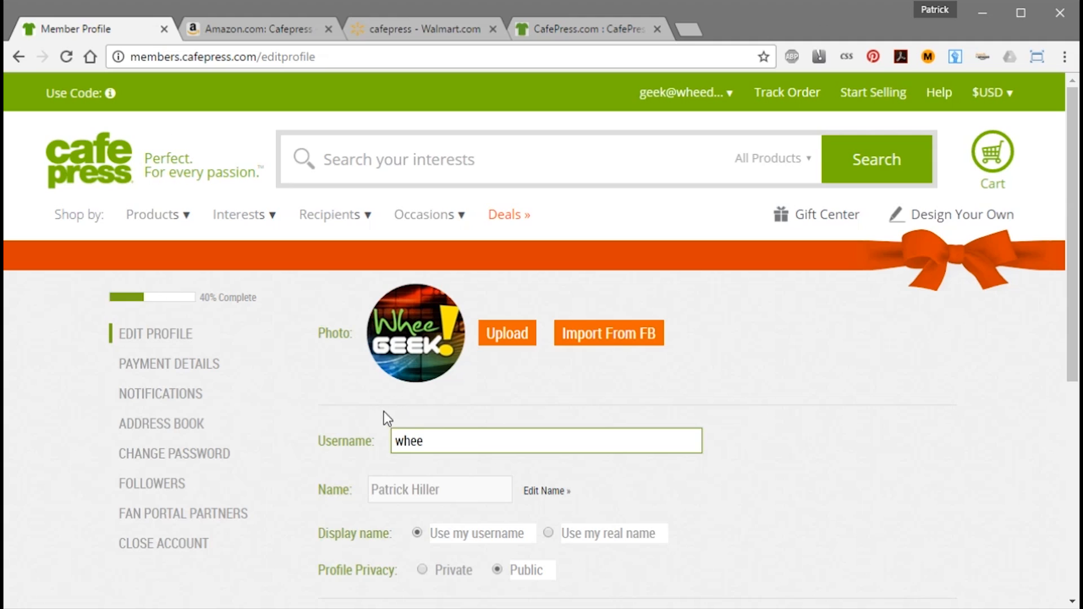
Replace the username with 'Whee Geek' so it becomes Whee.Geek.
click(443, 442)
drag(446, 440, 371, 440)
text(Whee Geek)
click(459, 458)
click(429, 442)
click(478, 440)
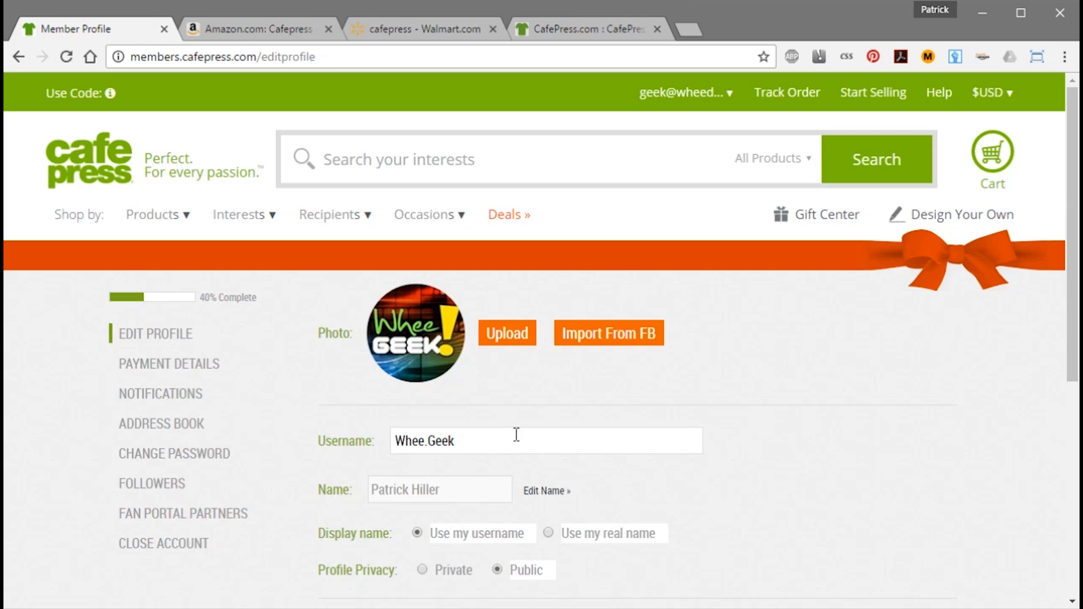
double_click(488, 438)
double_click(474, 441)
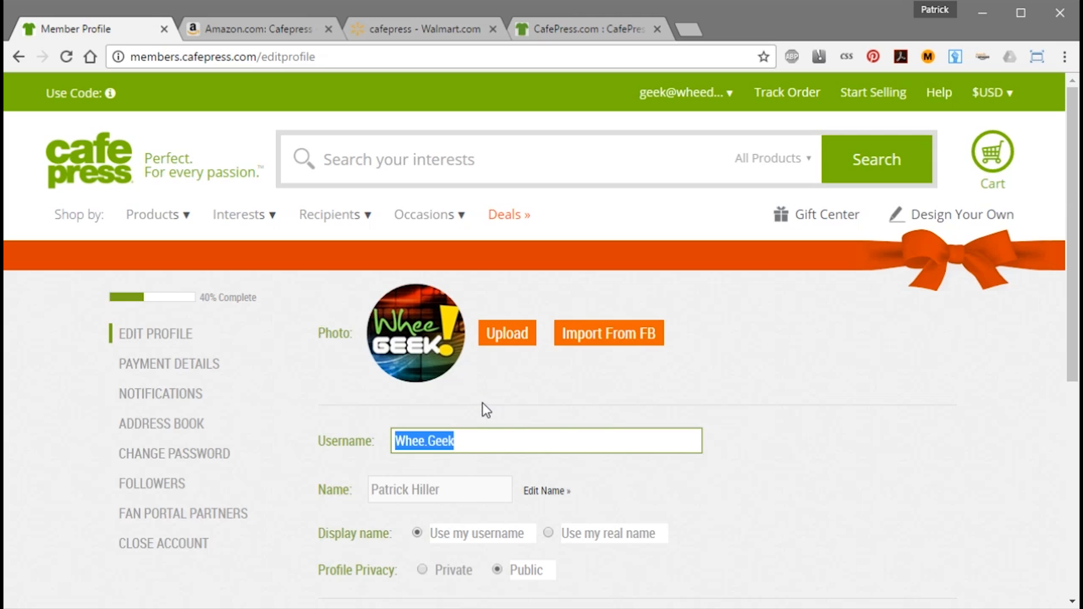
click(473, 466)
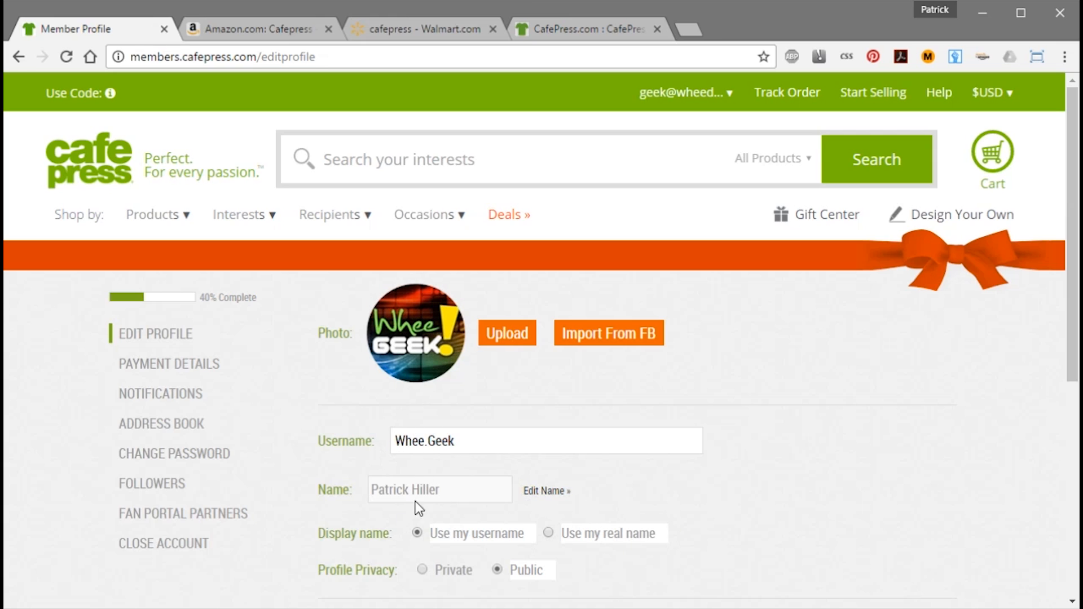
Switch profile privacy to Private and back to Public, then open the location's state list.
drag(1071, 300, 1071, 395)
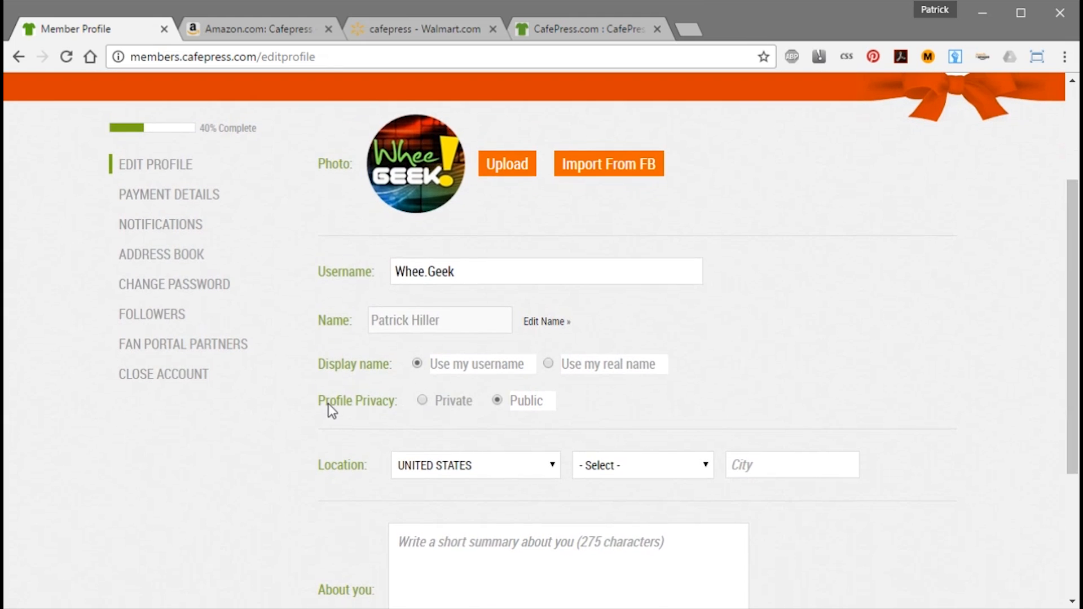
click(423, 399)
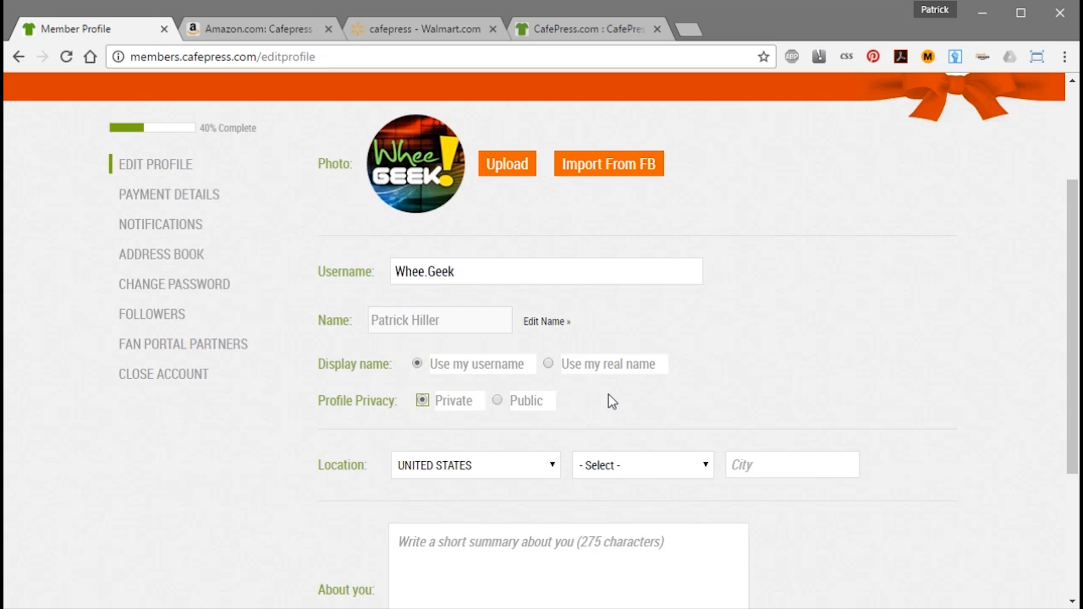
click(435, 433)
click(498, 400)
click(581, 406)
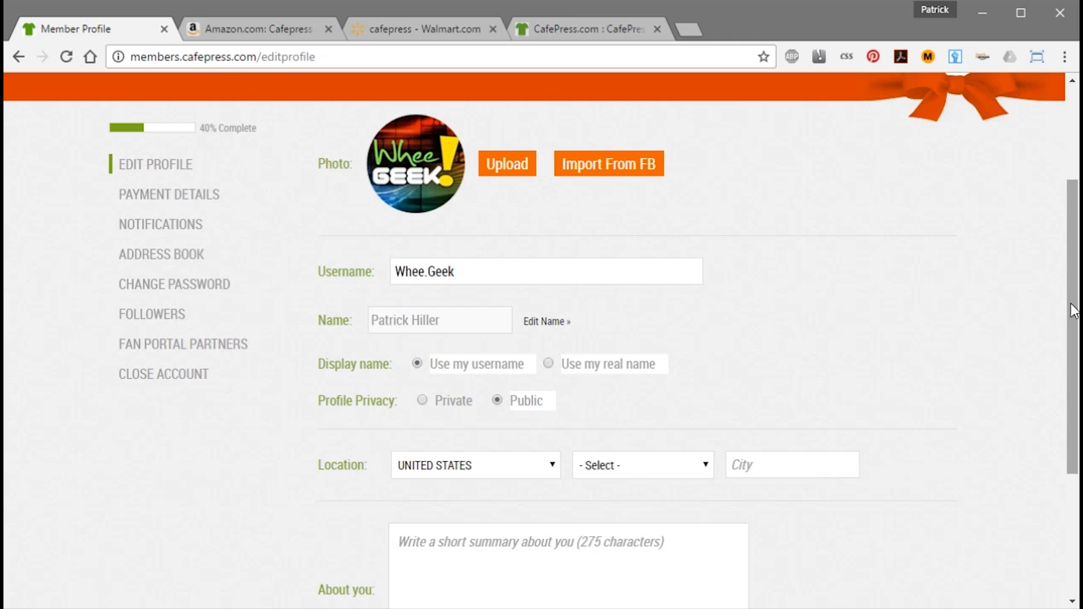
scroll(1069, 302, down, 2)
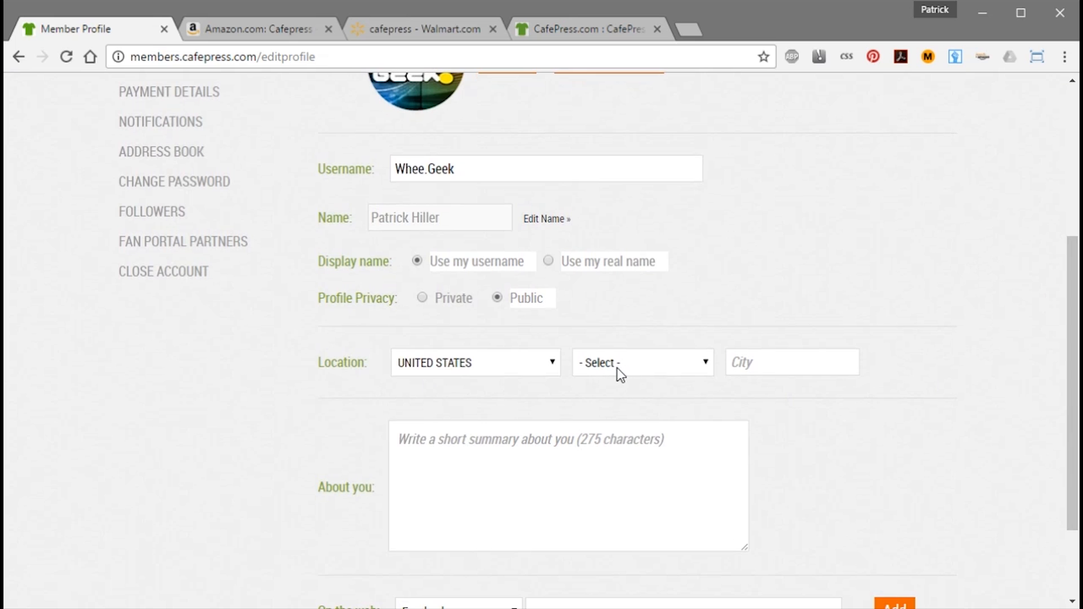
click(646, 370)
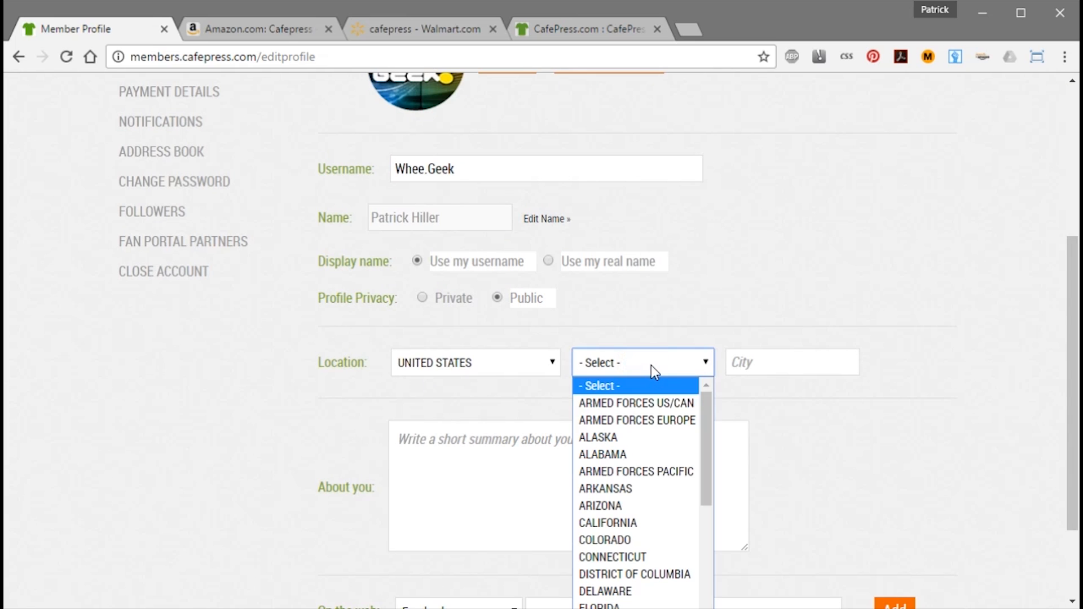
Set the profile location to PENNSYLVANIA with city Erie.
key(p)
click(783, 362)
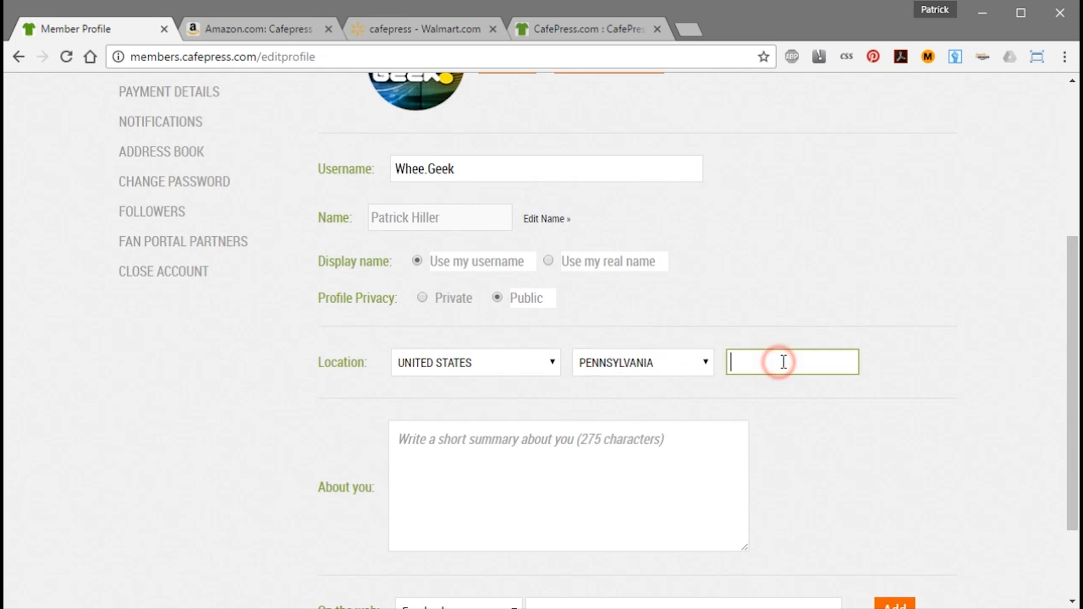
text(Erie)
Paste the About you summary and save the profile.
scroll(75, 336, down, 2)
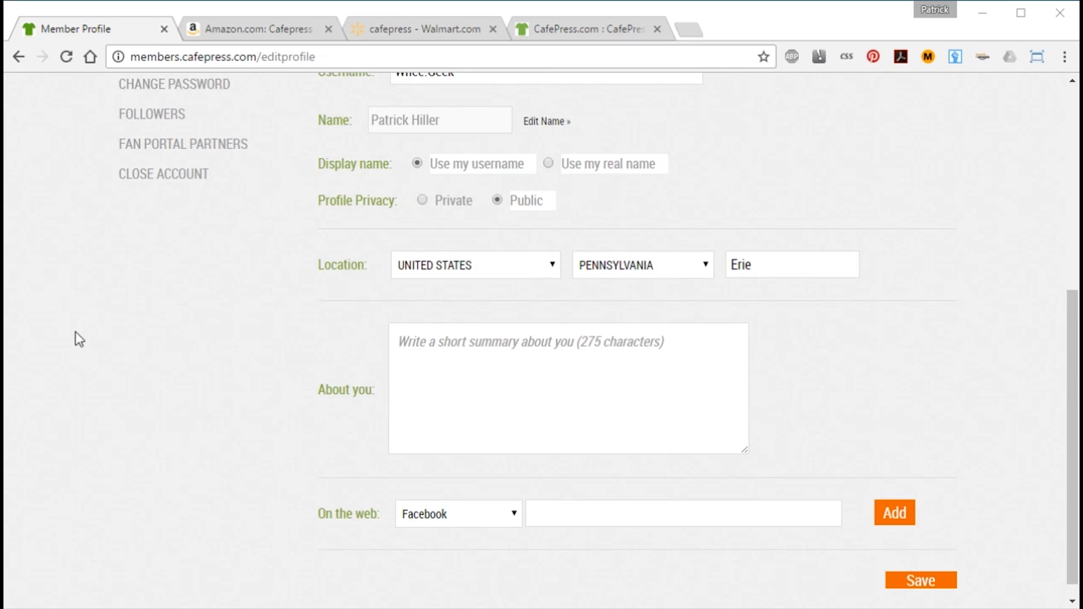
click(523, 372)
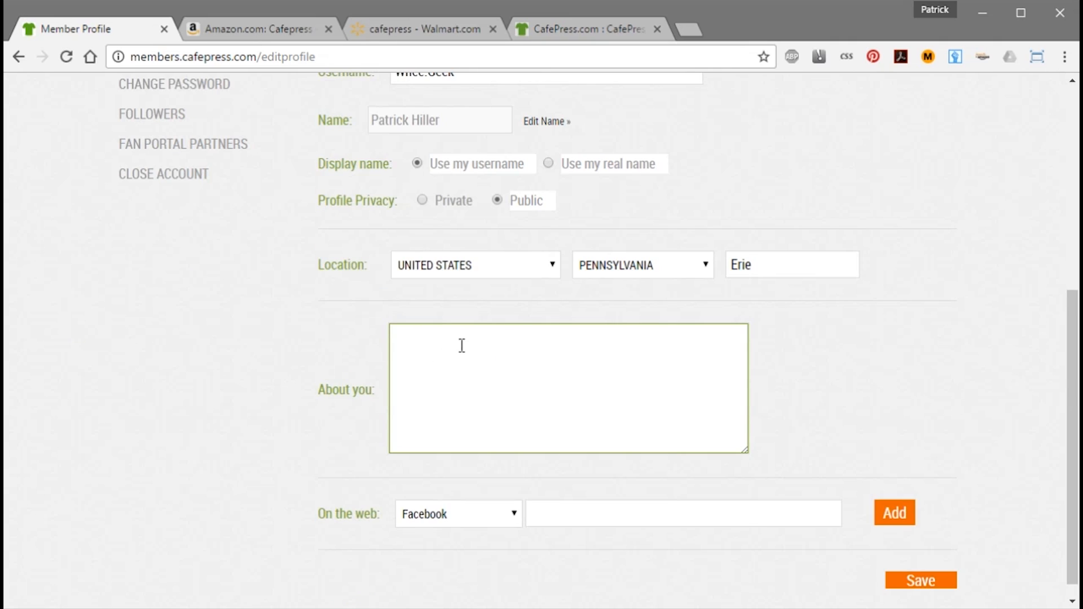
key(ctrl+v)
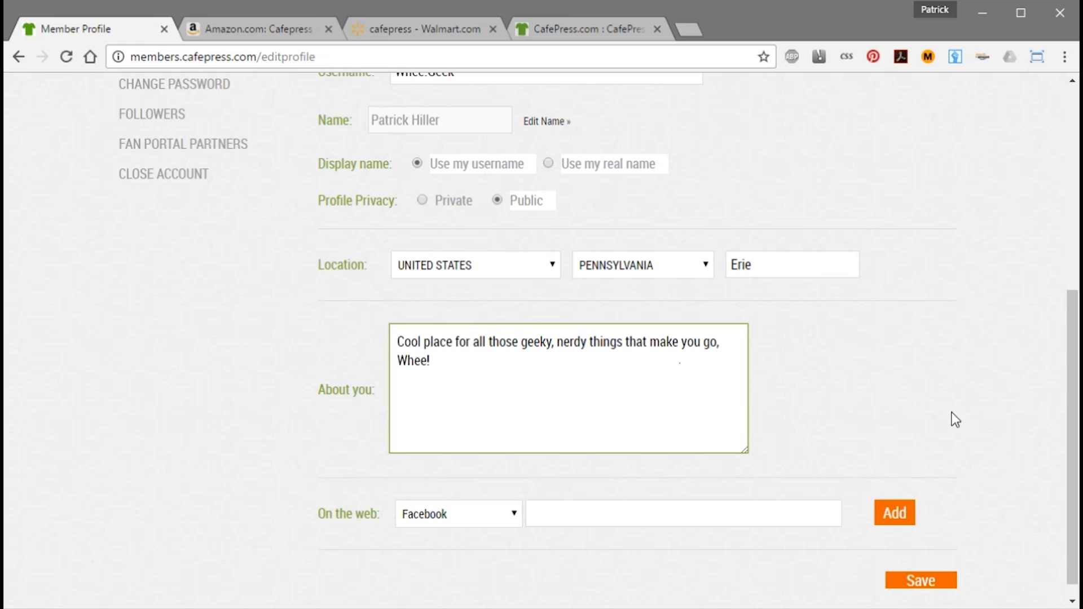
scroll(1070, 389, down, 1)
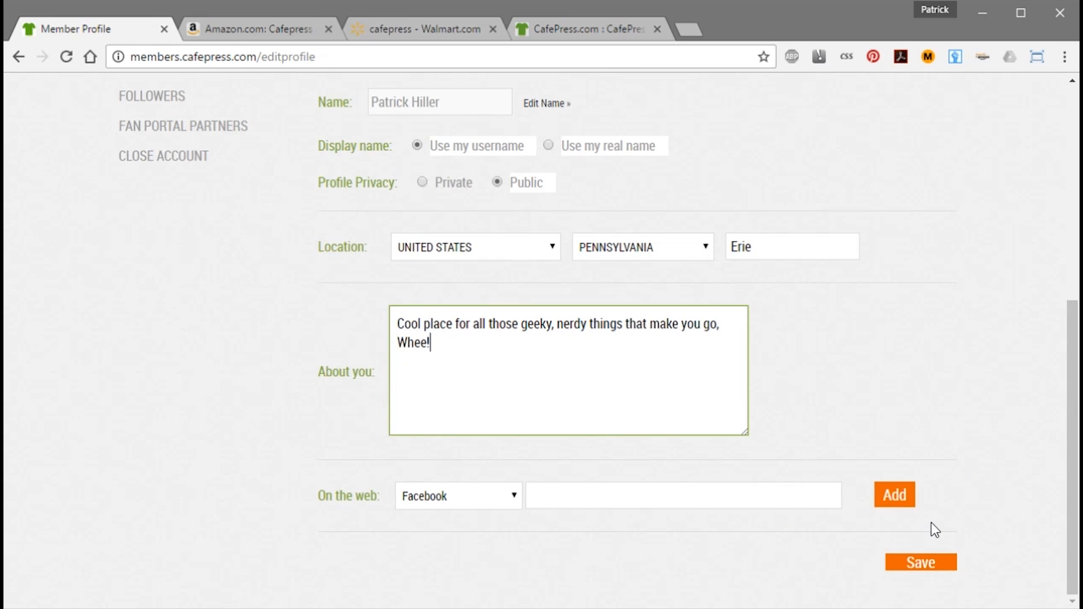
click(928, 567)
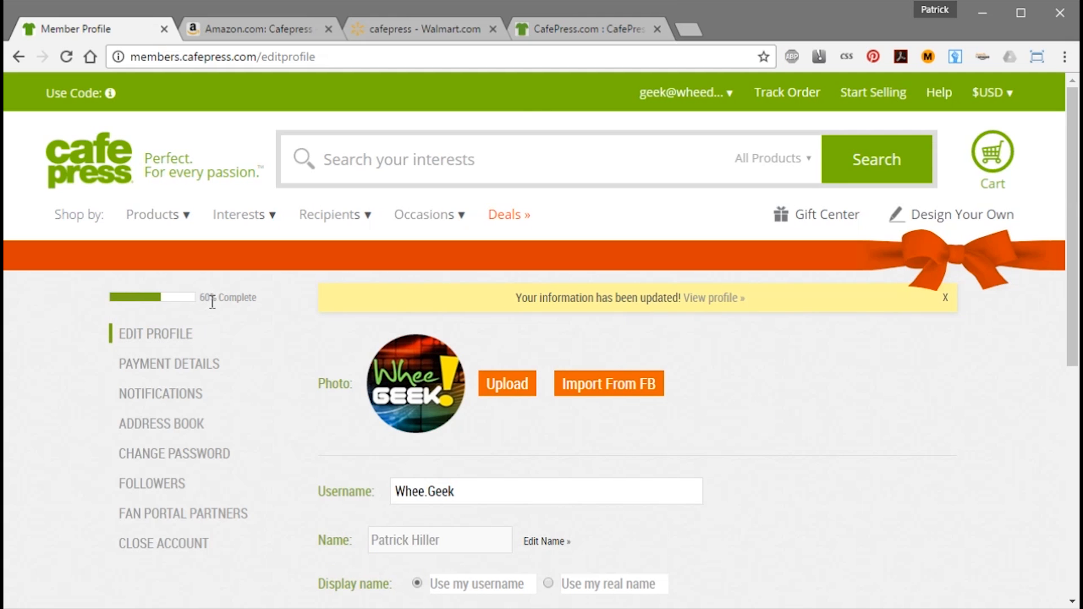
Add the Facebook page link under On the web and save the profile.
scroll(1032, 511, down, 8)
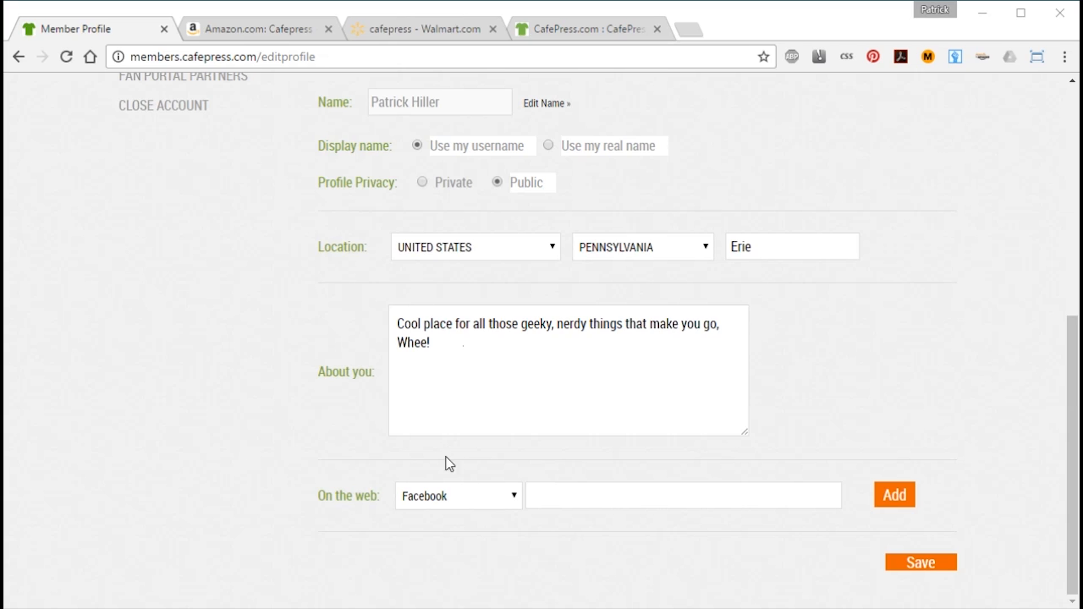
click(625, 496)
text(https://www.facebook.com/wheegeek/)
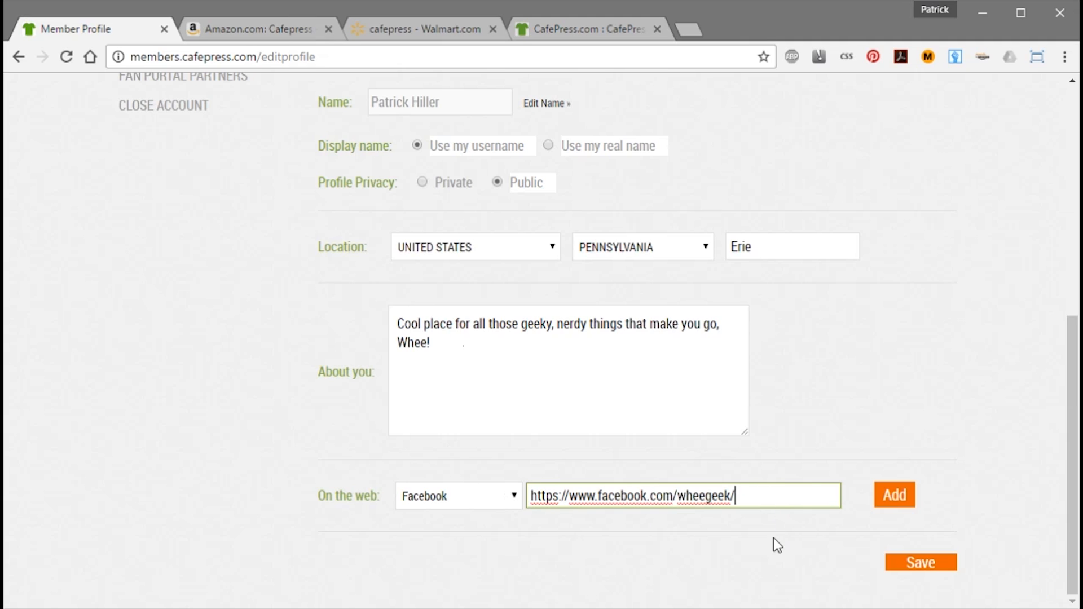
click(894, 497)
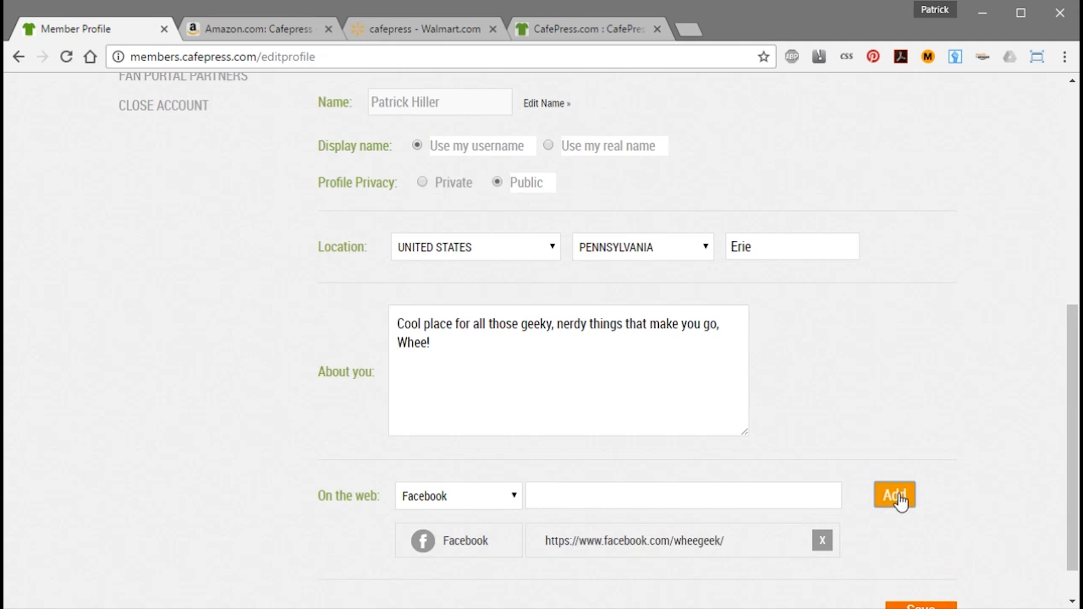
drag(1072, 469, 1073, 513)
click(930, 563)
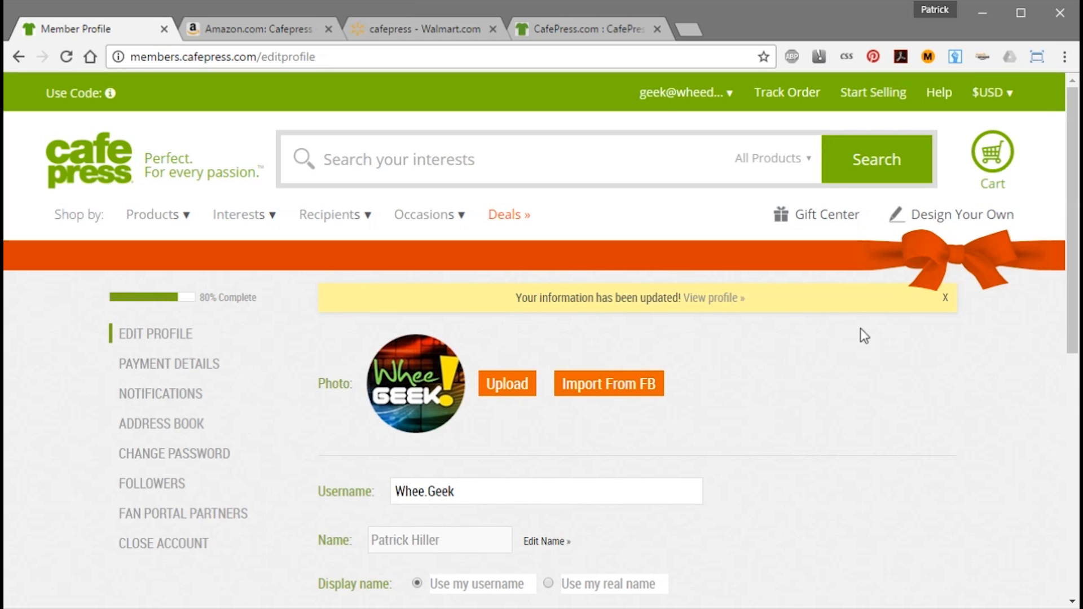
Check the social site list, leaving Facebook as the chosen site.
drag(1073, 324, 1068, 589)
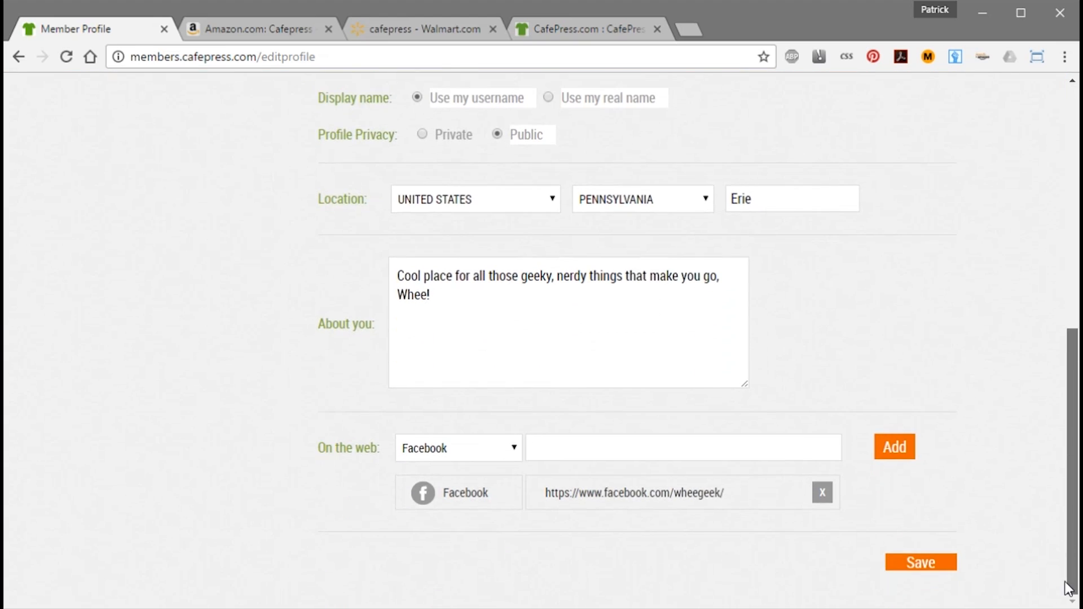
click(513, 447)
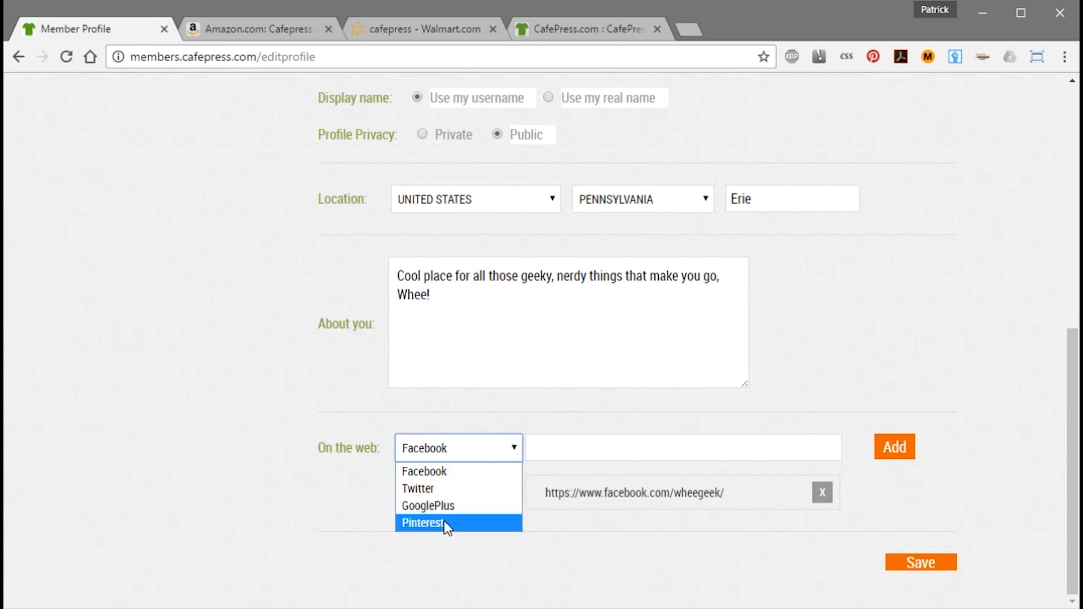
click(616, 524)
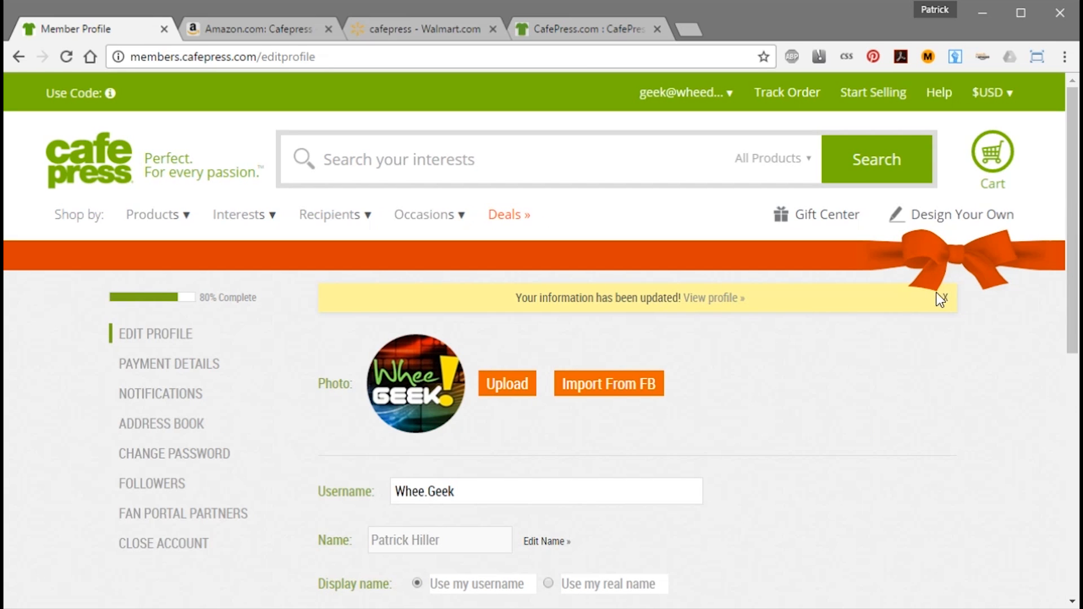
Close the information-updated notice and go to the NOTIFICATIONS settings page.
click(947, 299)
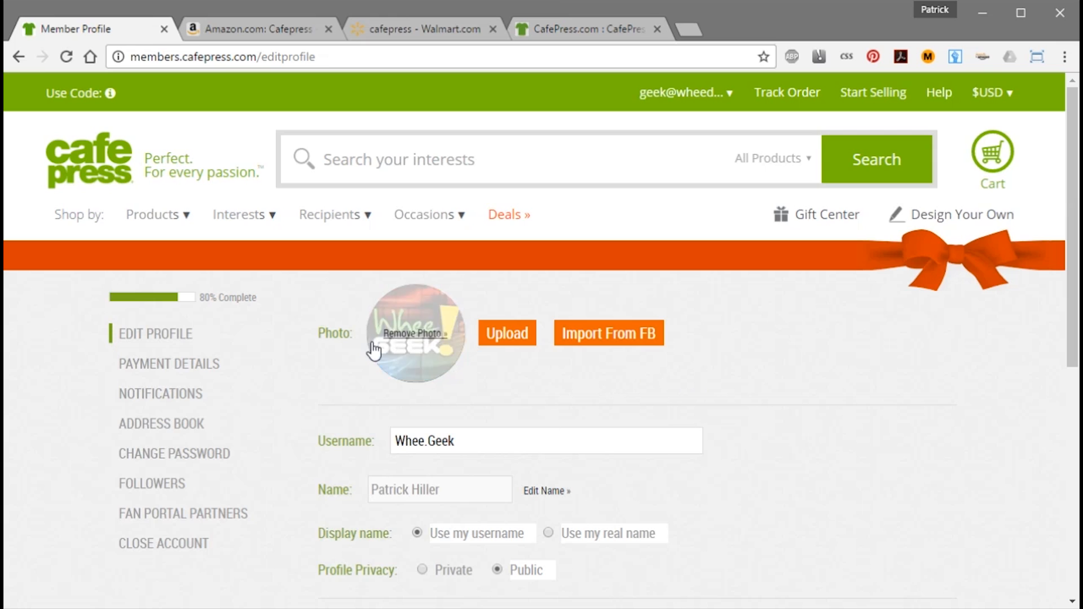
mouse_move(1071, 235)
mouse_down()
mouse_move(1046, 526)
mouse_move(1069, 434)
mouse_move(1069, 220)
mouse_up()
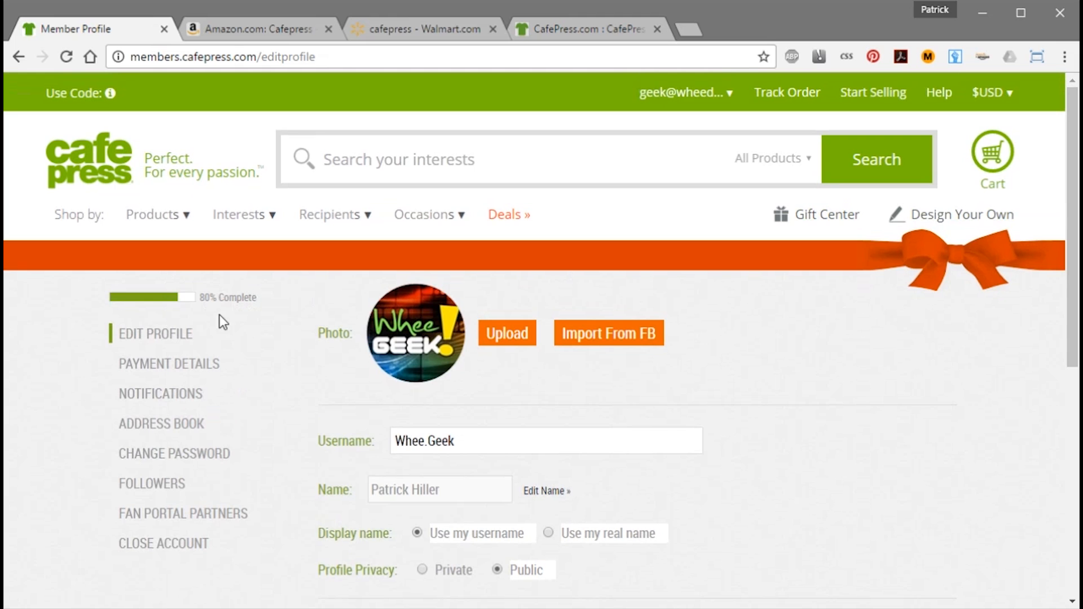
click(153, 396)
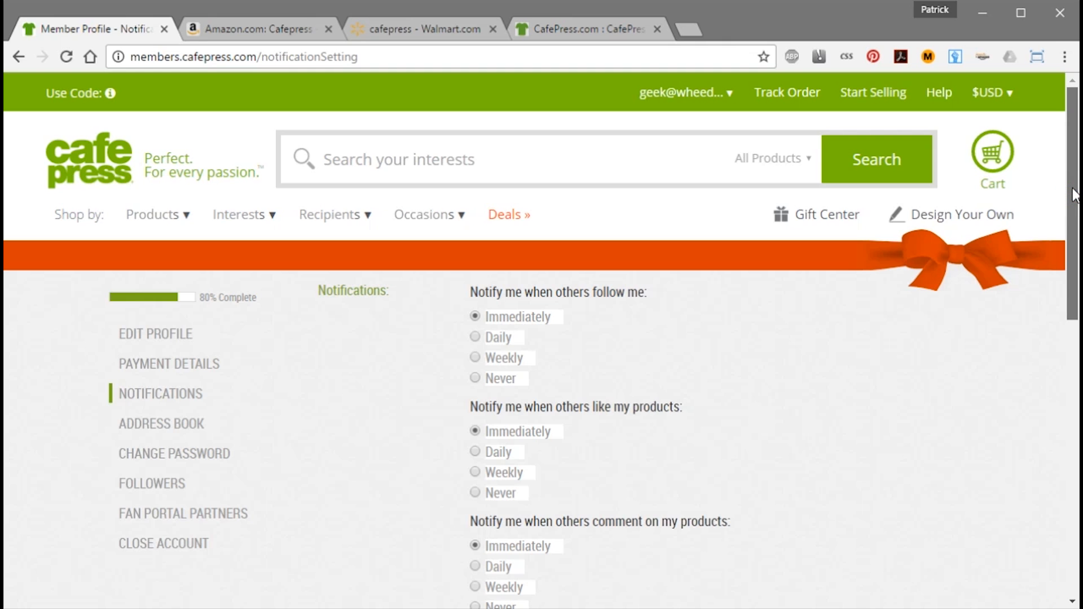
Save the notification preferences, reaching 100% completion, and go back to EDIT PROFILE.
drag(1074, 195, 1055, 249)
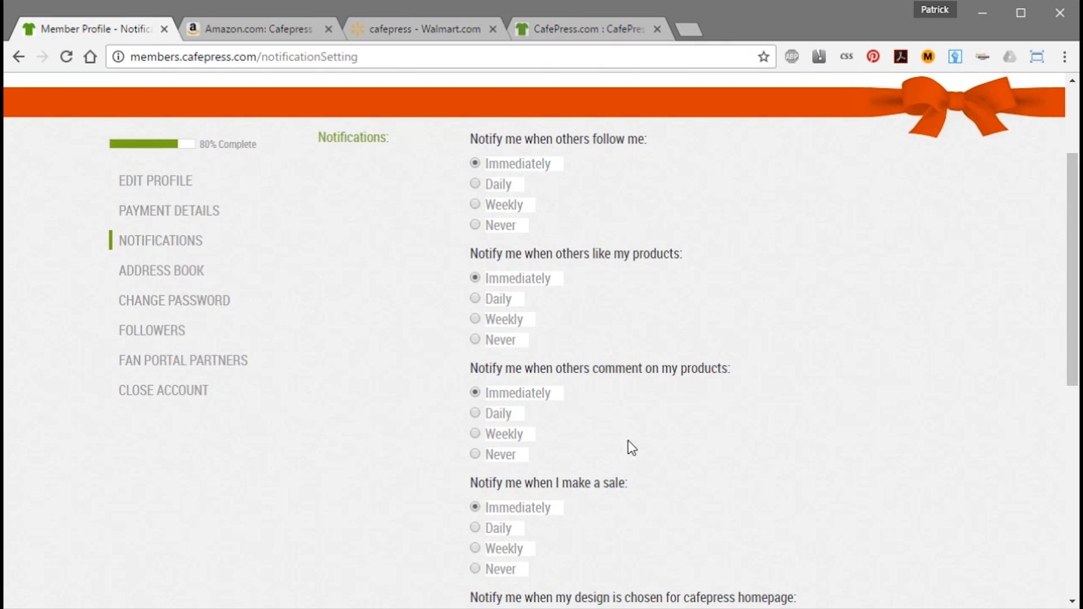
drag(1071, 311, 1032, 253)
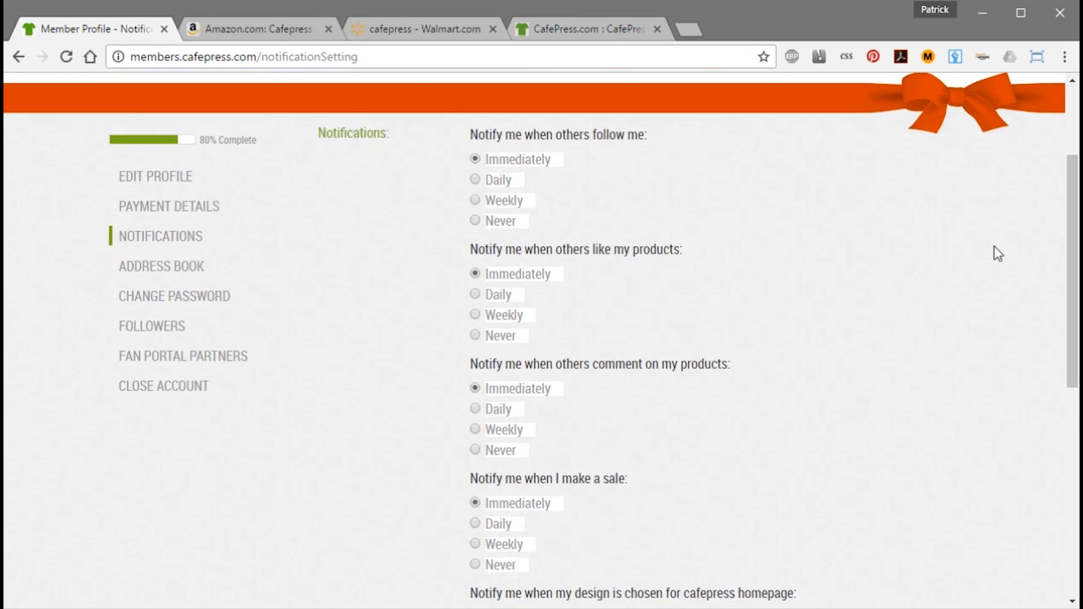
click(1066, 413)
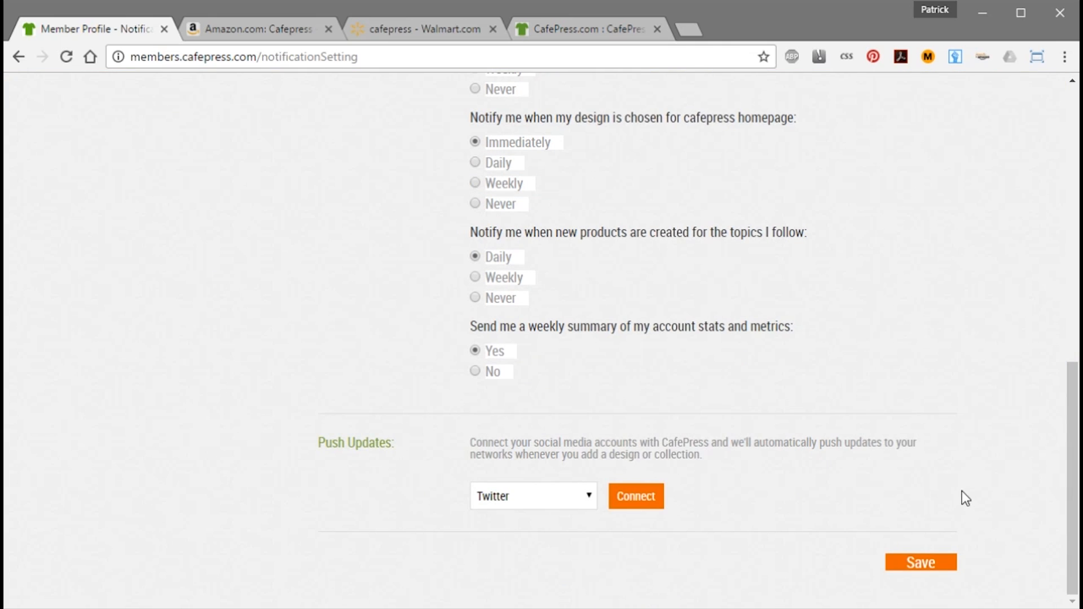
click(919, 563)
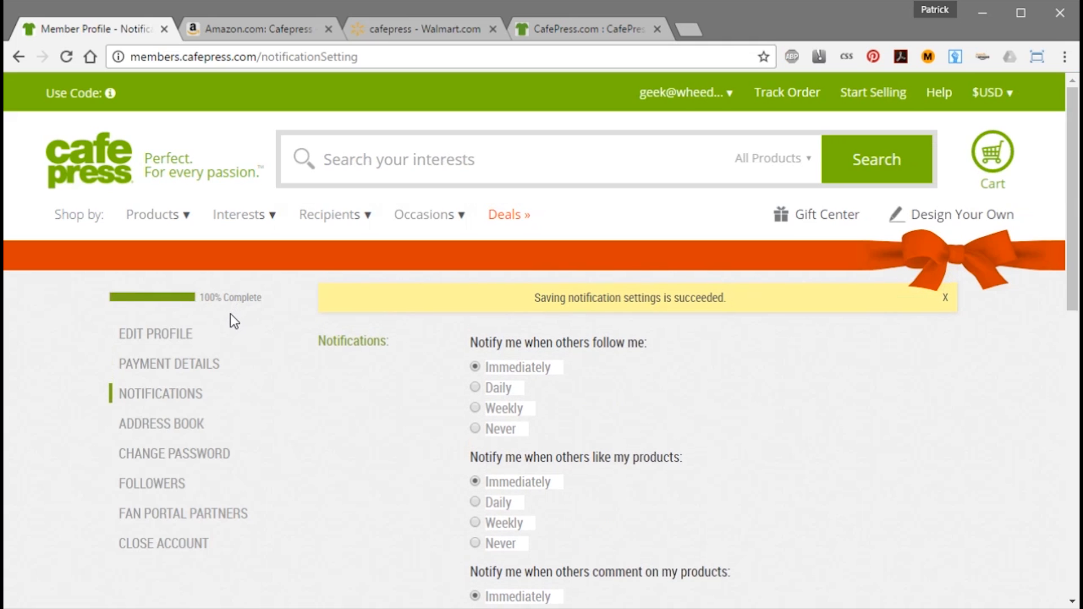
mouse_move(1071, 271)
mouse_down()
mouse_move(1057, 412)
mouse_move(1070, 267)
mouse_up()
click(158, 336)
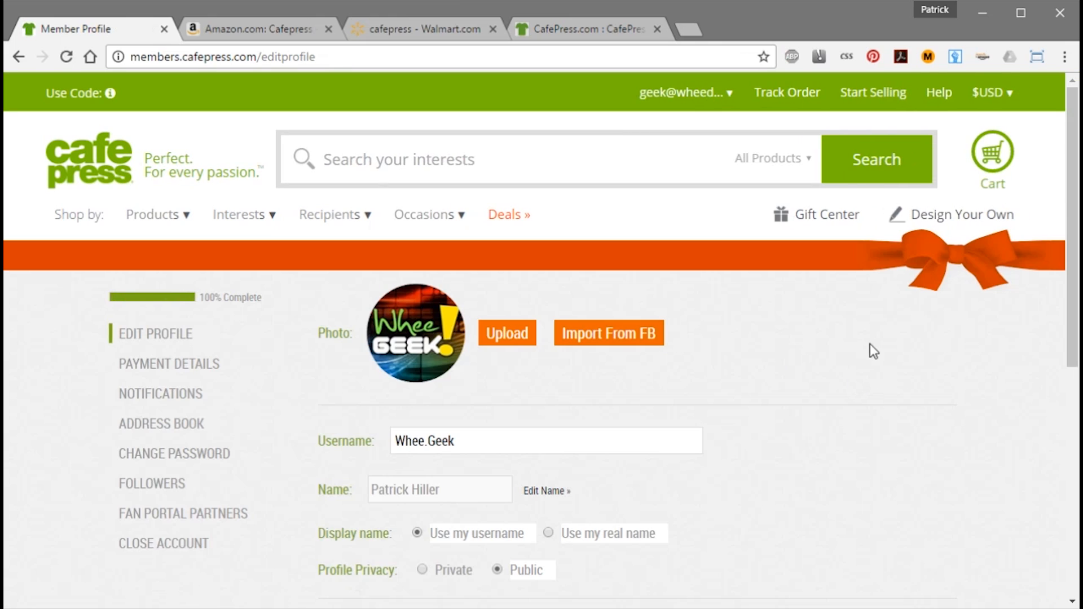
Go to the Dashboard, try View Profile, then return to the Dashboard from the account menu.
click(722, 92)
click(701, 201)
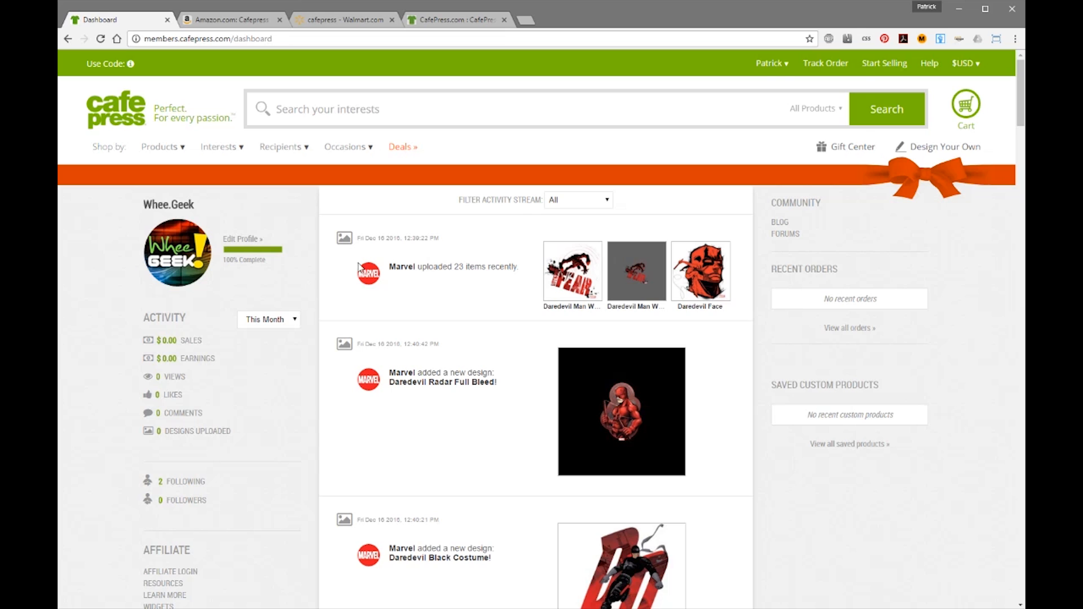
click(781, 66)
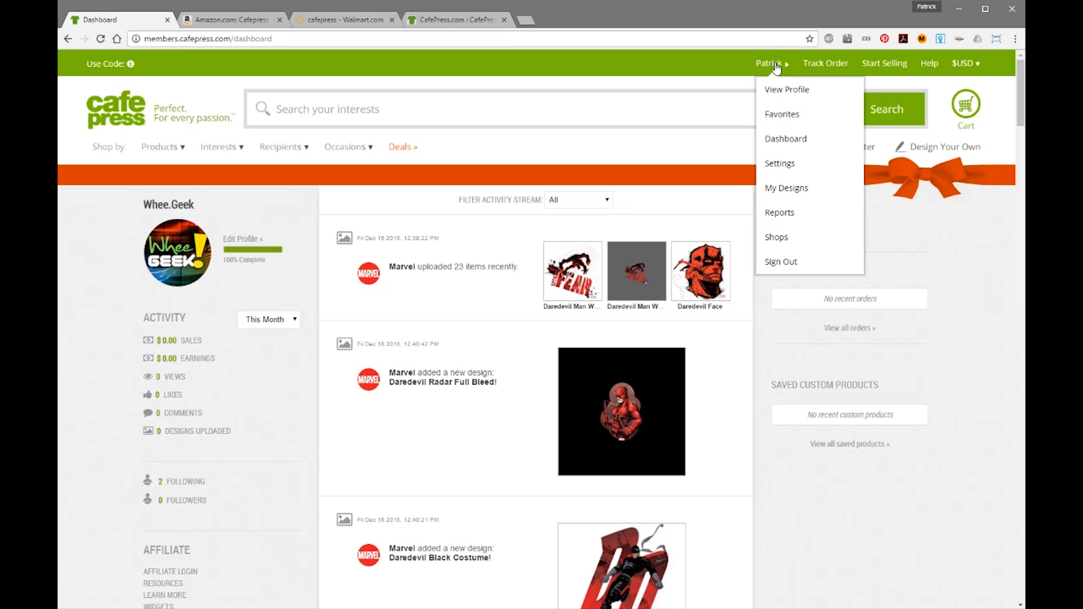
click(802, 93)
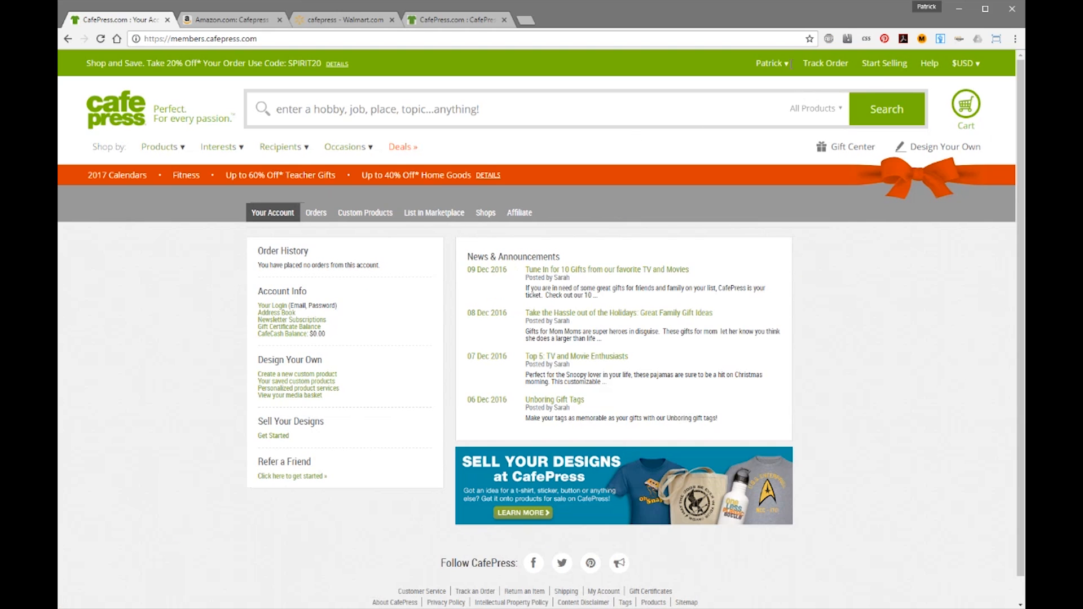
click(787, 65)
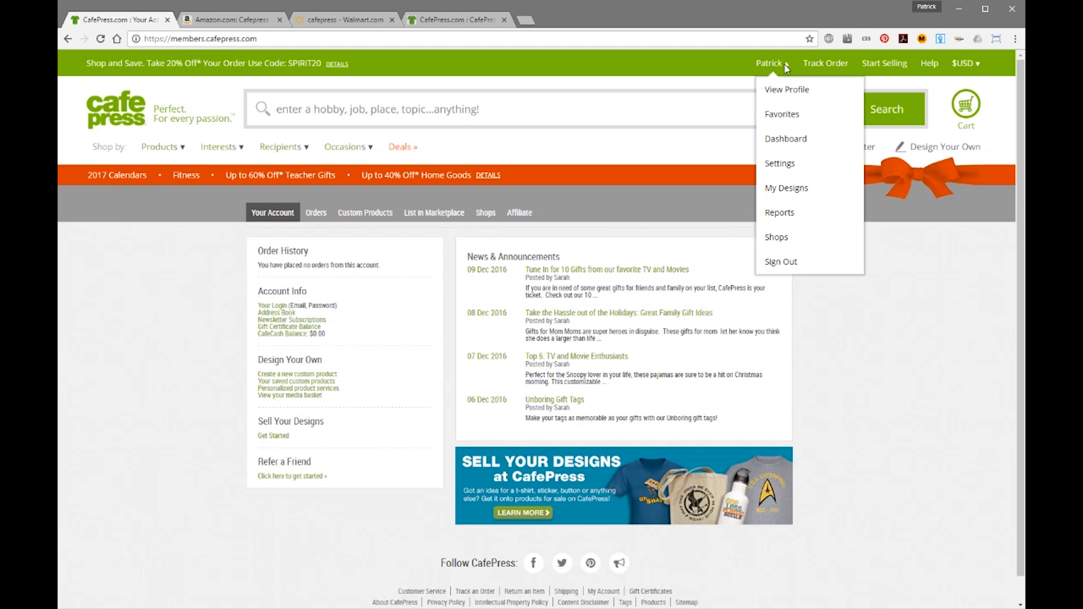
click(785, 140)
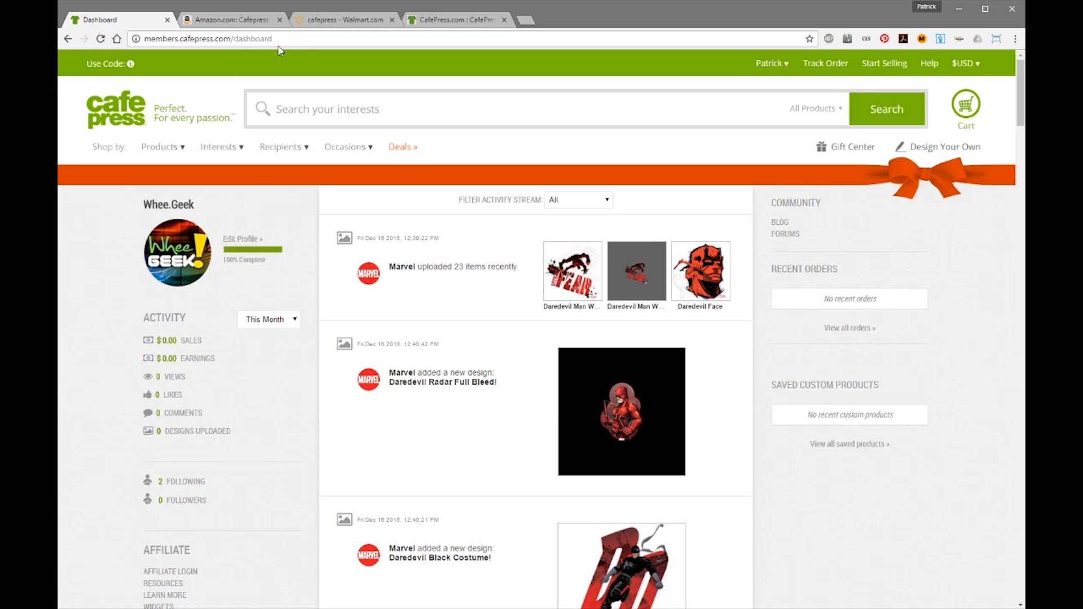
Load cafepress.com/profile/whee.geek in the browser.
click(294, 38)
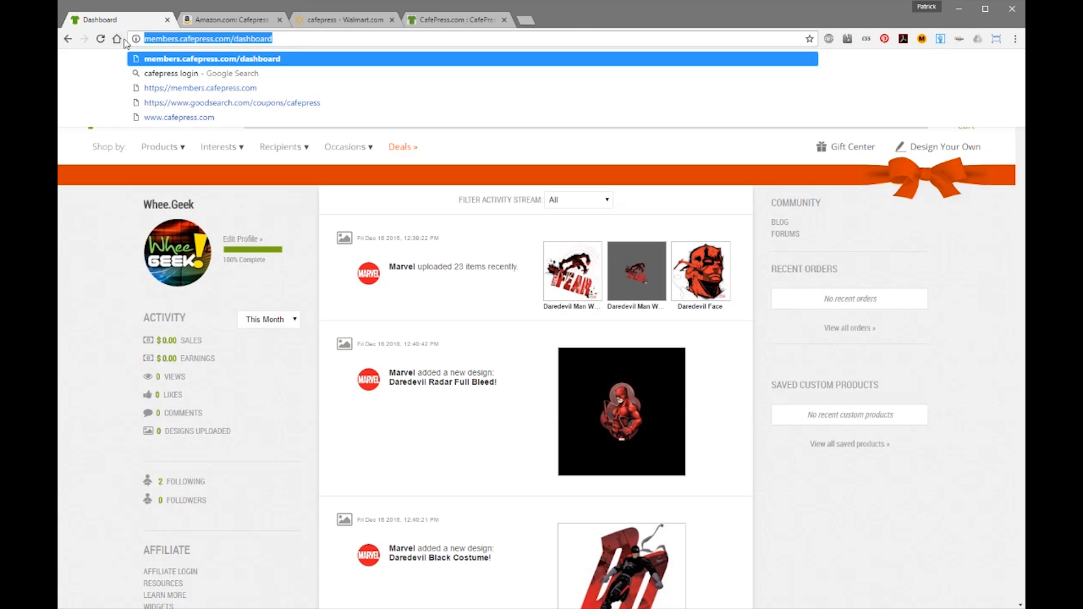
text(cafepress.com/profile/)
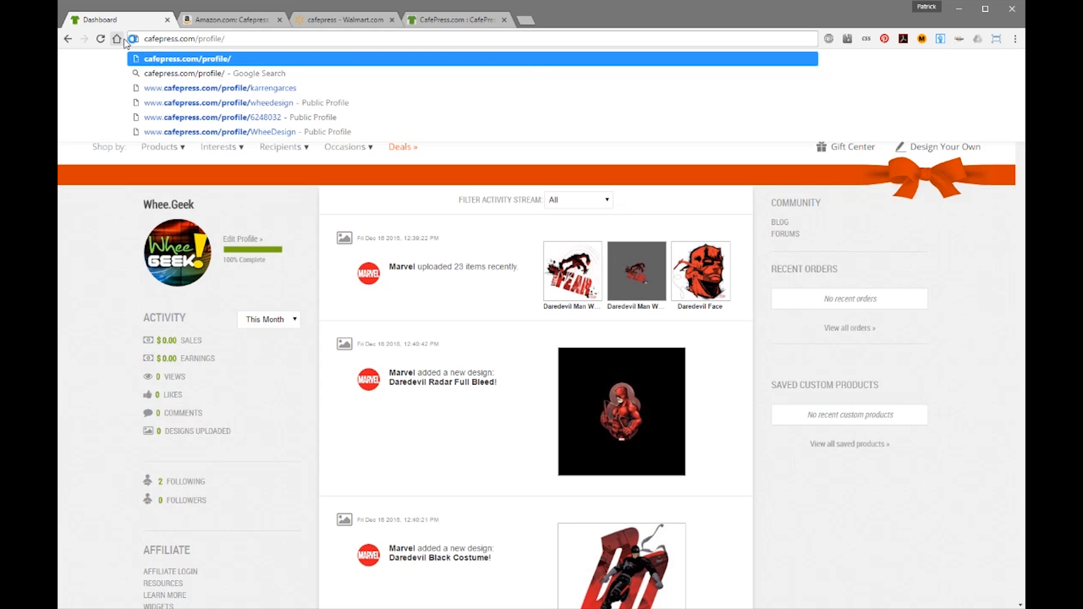
text(whee.geek)
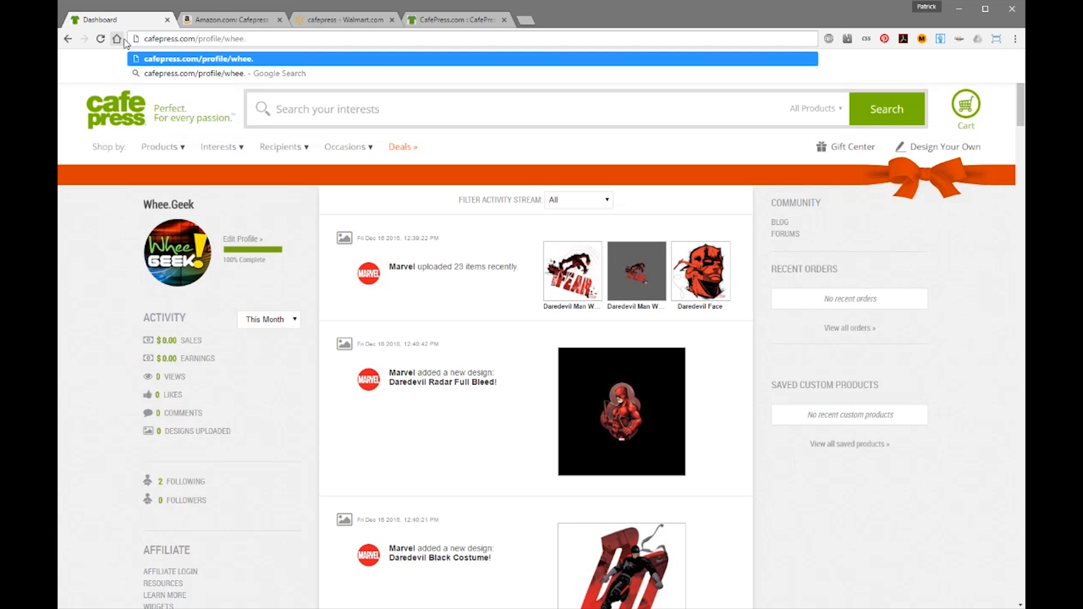
key(Return)
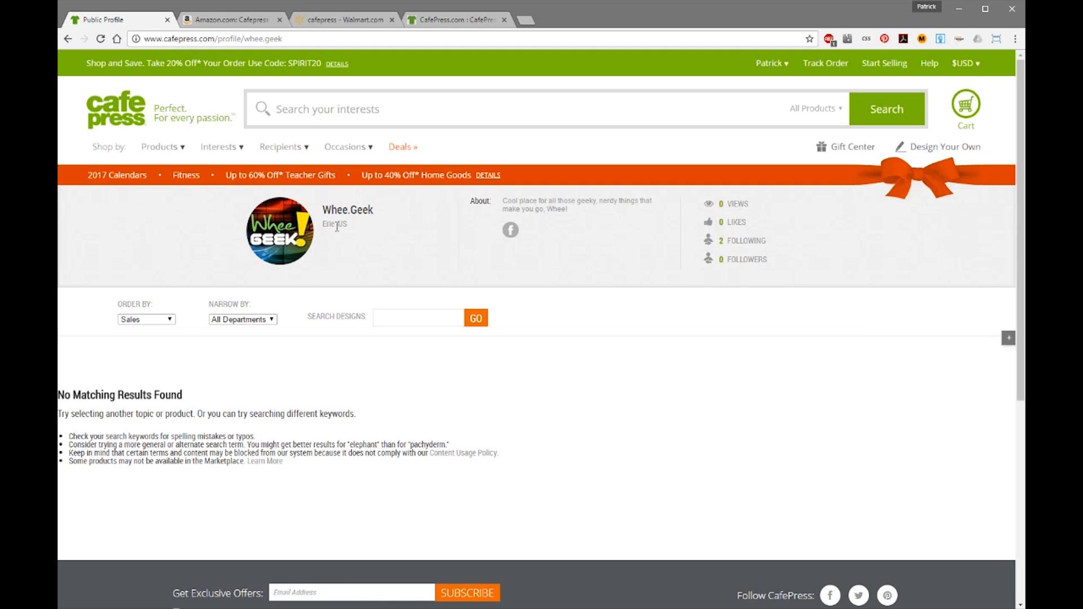
Highlight the Whee.Geek name, the about text, and the following and followers counts.
drag(381, 210, 408, 242)
click(410, 244)
drag(571, 209, 502, 200)
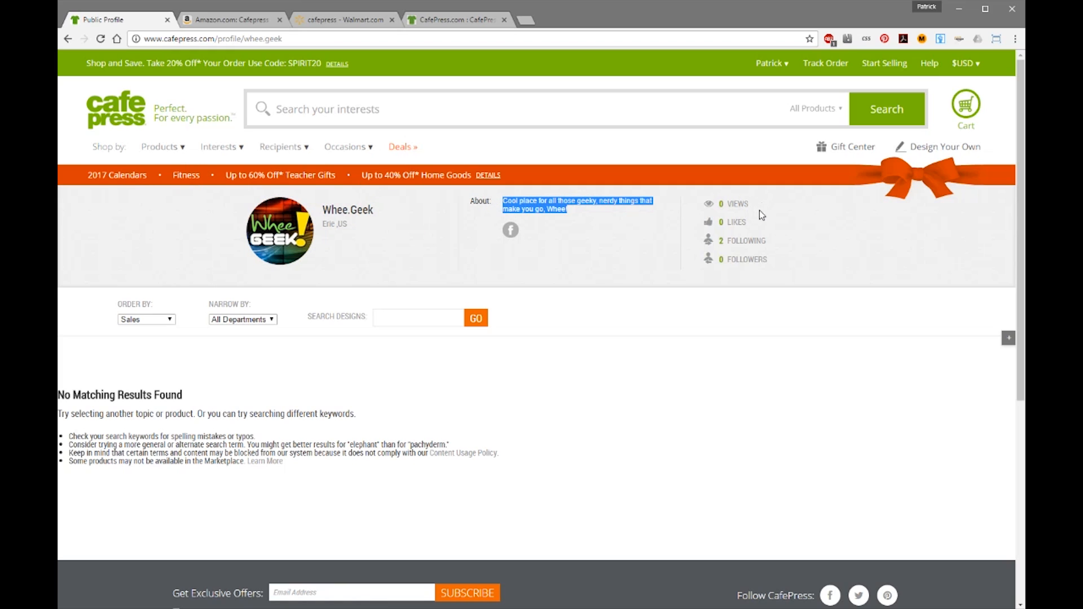
mouse_move(771, 243)
mouse_down()
mouse_move(757, 243)
mouse_move(768, 263)
mouse_move(746, 263)
mouse_move(773, 262)
mouse_up()
click(801, 263)
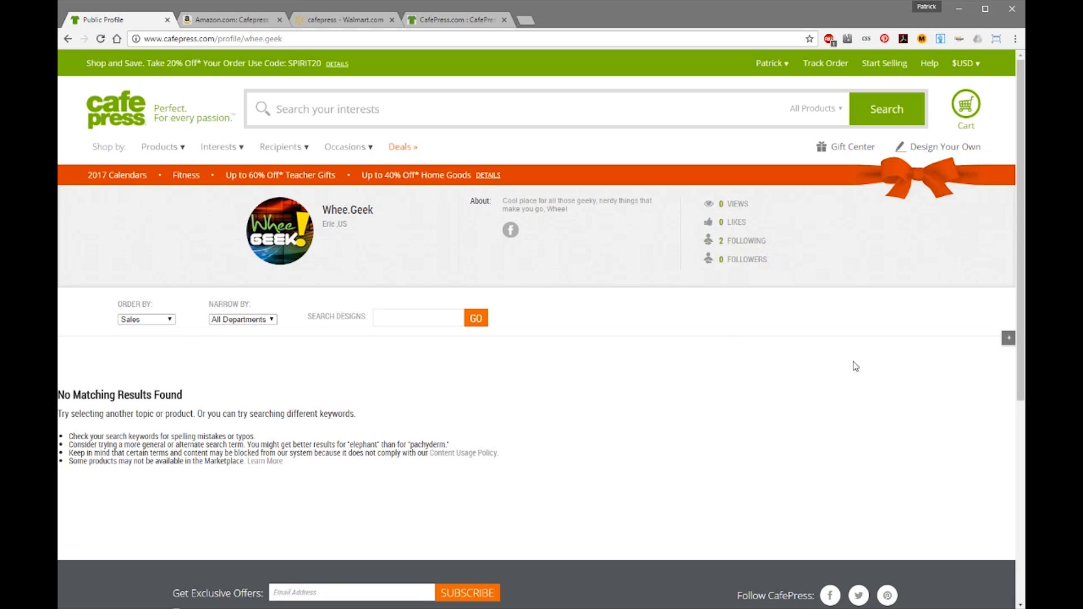
Check the sort and department options unchanged, then select the profile's web address.
click(147, 320)
click(671, 346)
click(168, 321)
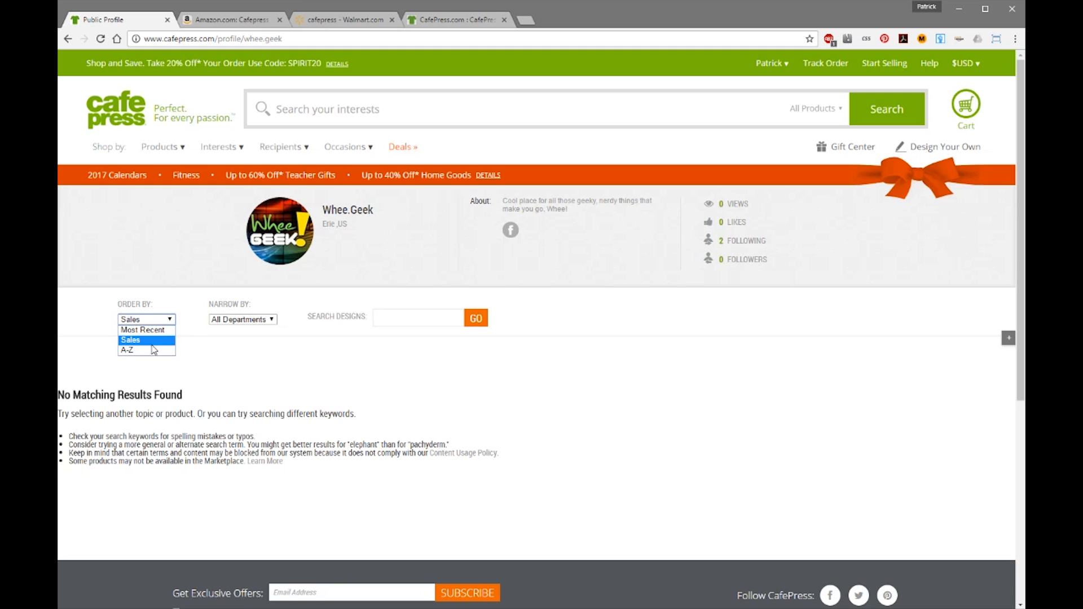
click(265, 336)
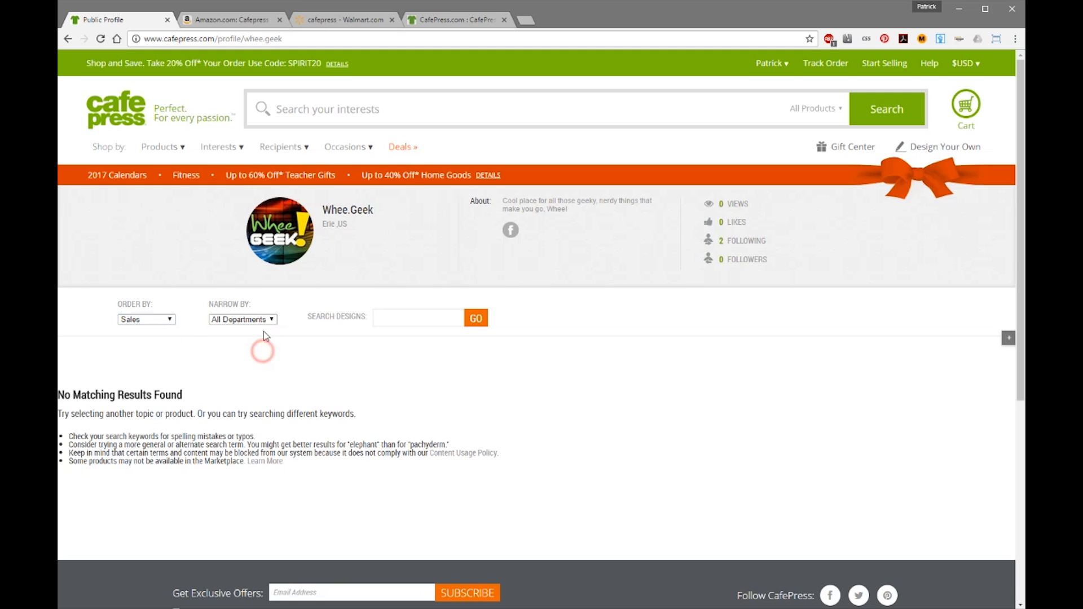
click(272, 319)
click(270, 354)
click(433, 317)
drag(314, 39, 144, 39)
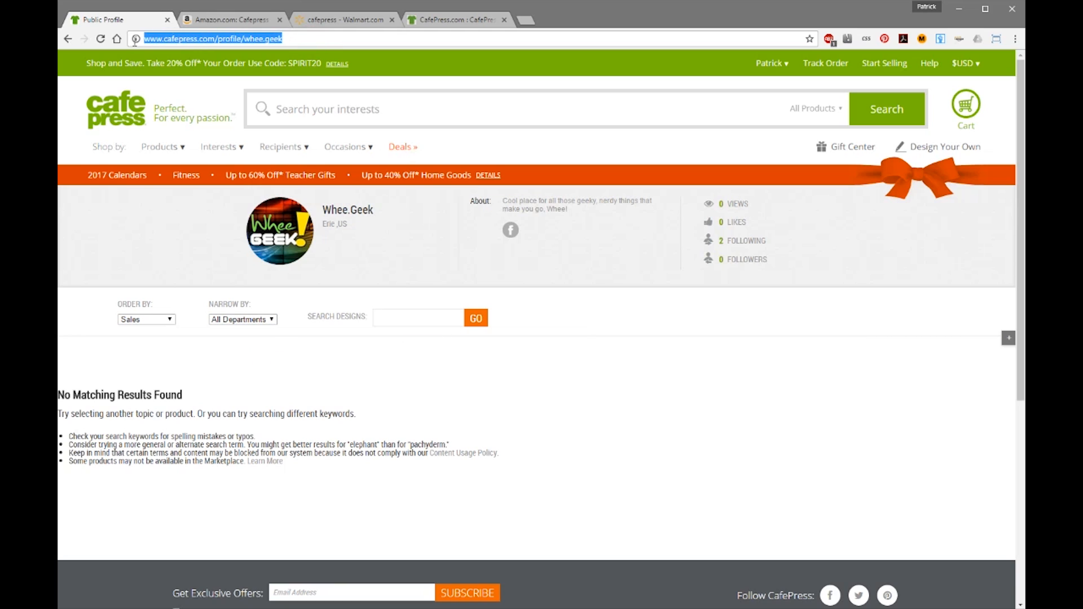